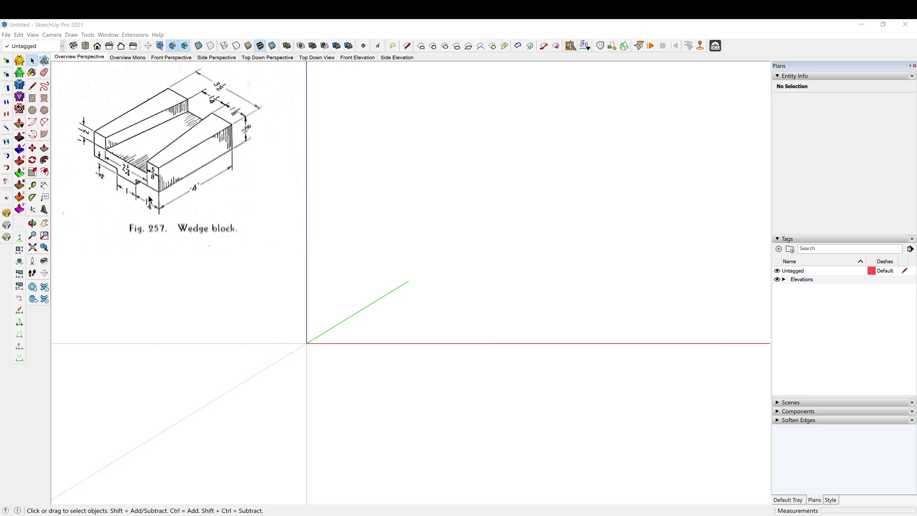
# Draw a rectangle from the origin and enter 4,3.5 for its size.
pyautogui.press('r')
pyautogui.click(308, 342)
pyautogui.scroll(3, 344, 354)
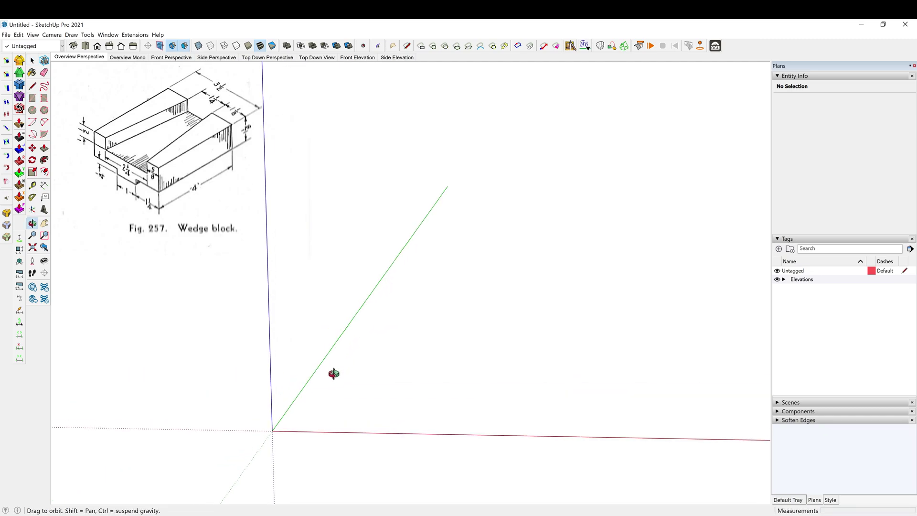
pyautogui.scroll(2, 335, 374)
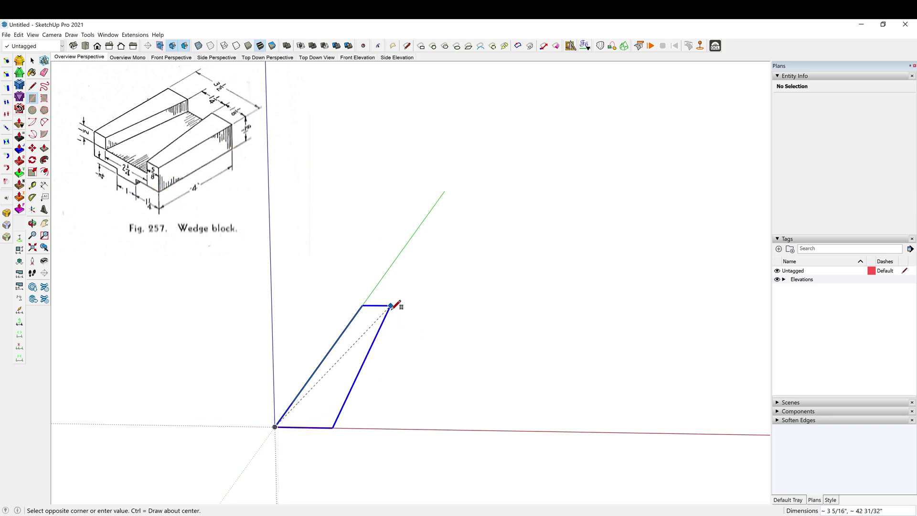
pyautogui.write('4,3.5')
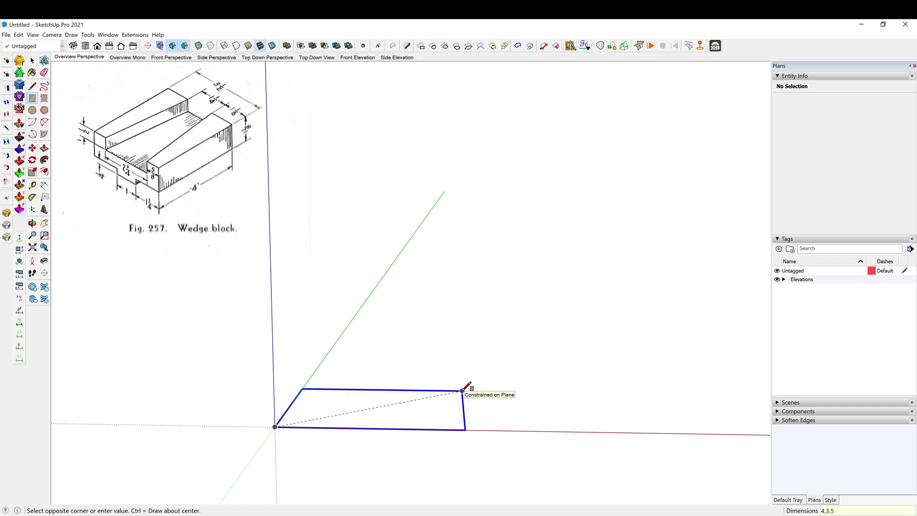
pyautogui.press('Return')
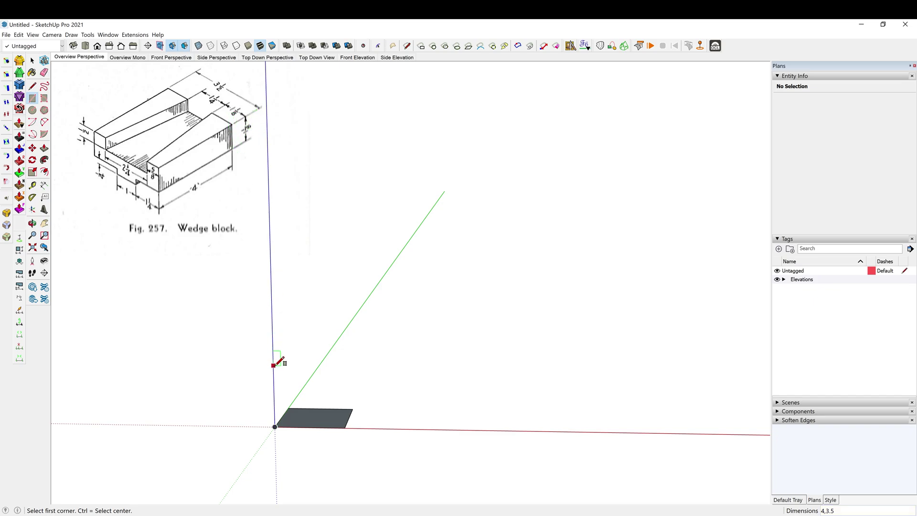
# Push/Pull the rectangle up into a 1 1/8-inch tall box.
pyautogui.press('p')
pyautogui.click(329, 429)
pyautogui.write('1 1/8"')
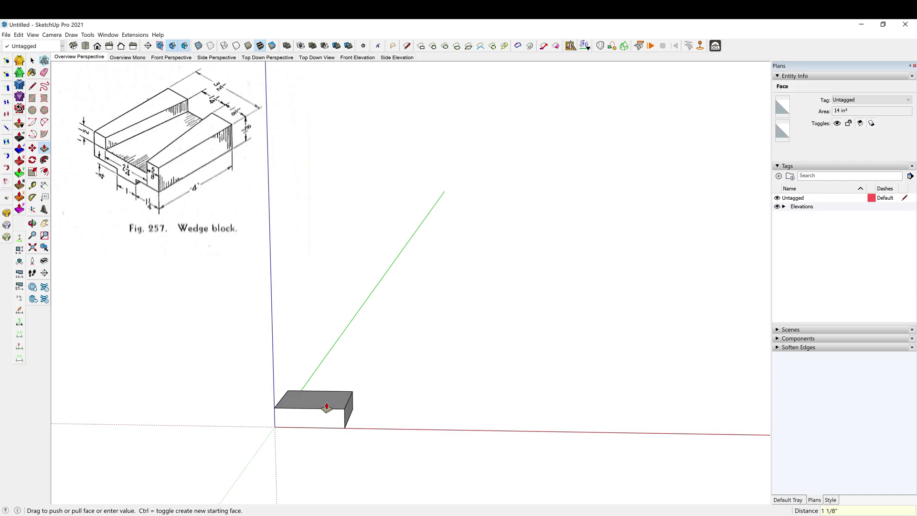
pyautogui.click(325, 406)
pyautogui.moveTo(410, 399)
pyautogui.mouseDown(button='middle')
pyautogui.moveTo(375, 394)
pyautogui.moveTo(337, 438)
pyautogui.mouseUp(button='middle')
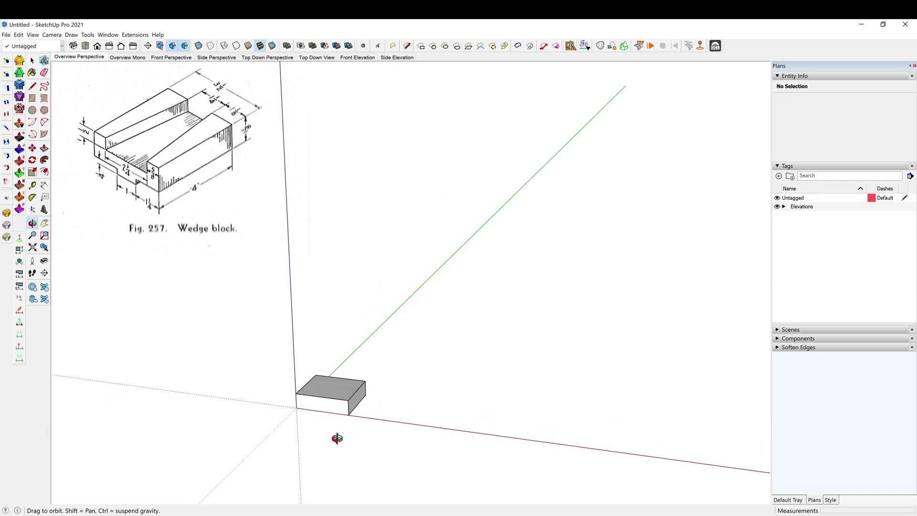
pyautogui.moveTo(365, 410)
pyautogui.mouseDown(button='middle')
pyautogui.moveTo(516, 390)
pyautogui.moveTo(297, 448)
pyautogui.moveTo(190, 444)
pyautogui.mouseUp(button='middle')
pyautogui.scroll(3, 328, 401)
pyautogui.click(324, 421)
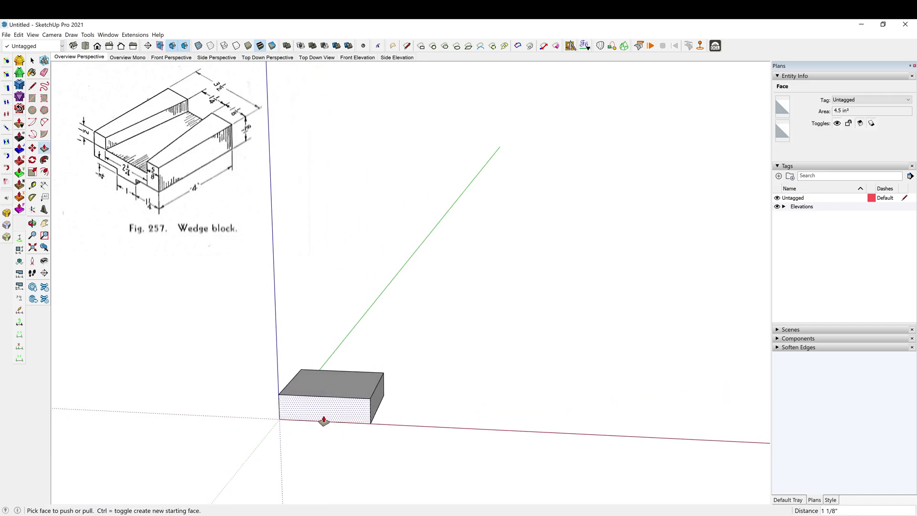
pyautogui.scroll(2, 324, 415)
# Select the whole box and rotate it about its front corner.
pyautogui.press('space')
pyautogui.tripleClick(324, 408)
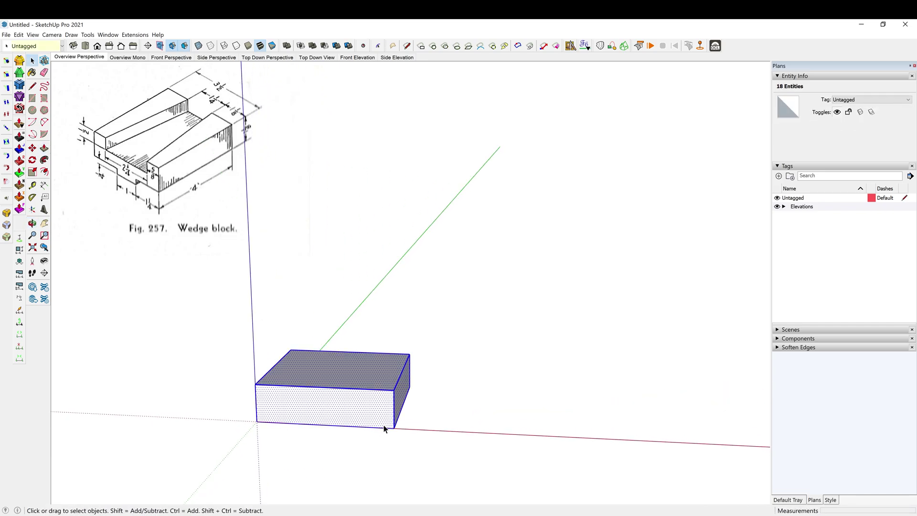
pyautogui.press('q')
pyautogui.moveTo(394, 428); pyautogui.dragTo(408, 390)
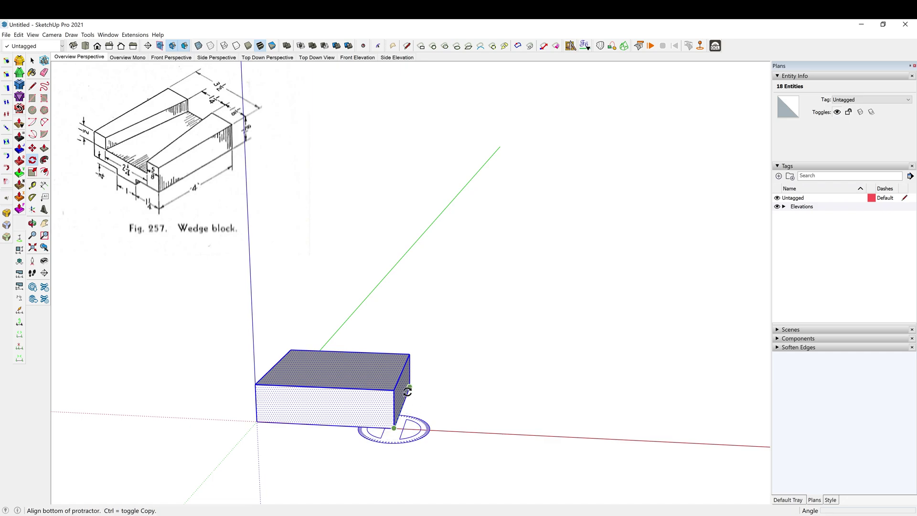
pyautogui.click(407, 391)
pyautogui.click(444, 432)
pyautogui.scroll(-2, 347, 402)
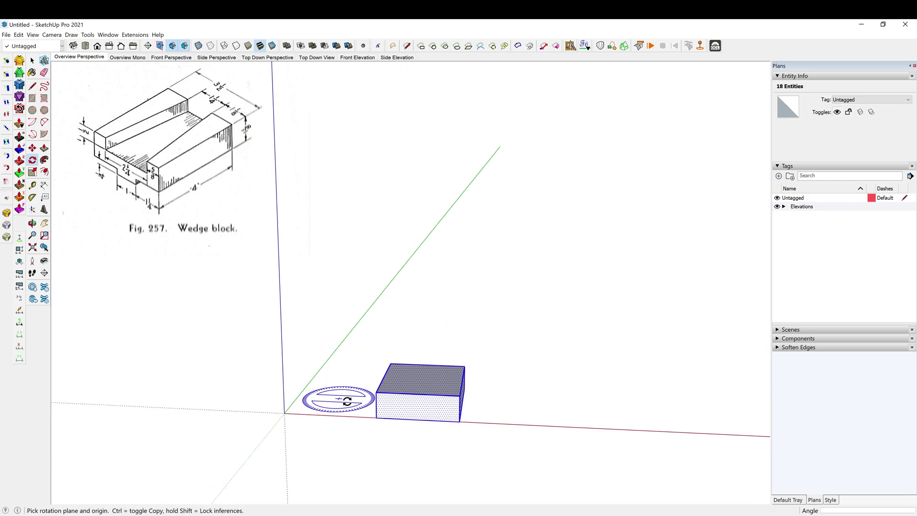
pyautogui.moveTo(348, 401); pyautogui.dragTo(313, 448, button='middle')
pyautogui.moveTo(436, 444); pyautogui.dragTo(448, 420, button='middle')
pyautogui.press('space')
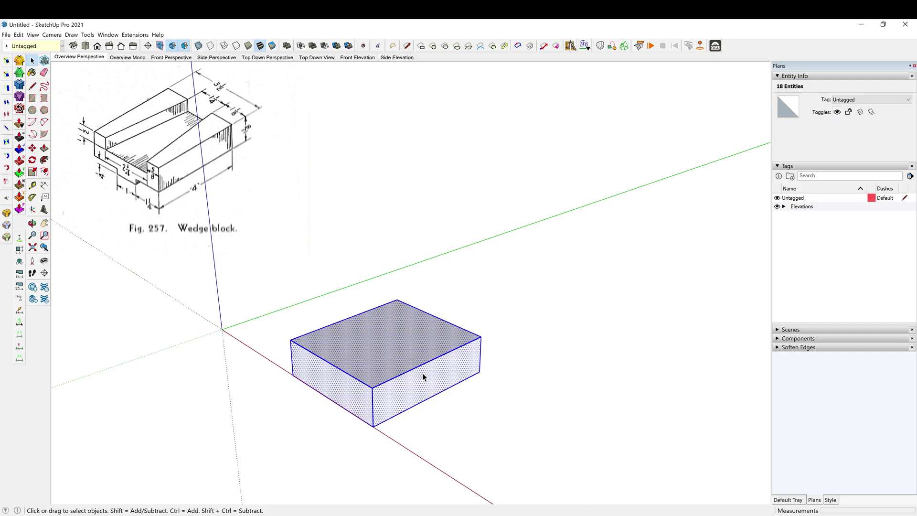
# Place guides at 1 1/8-inch and 5/8-inch offsets from the box's top edges.
pyautogui.press('t')
pyautogui.click(455, 349)
pyautogui.write('1 1/')
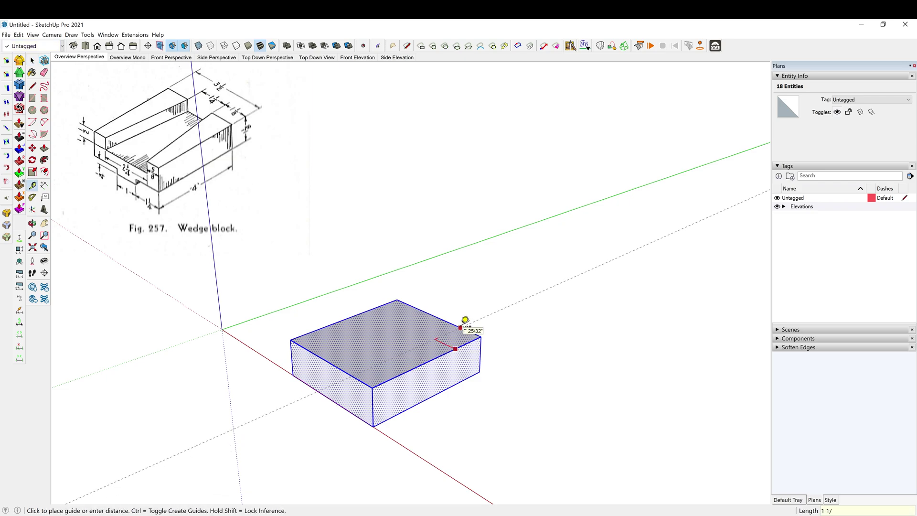
pyautogui.write('8')
pyautogui.press('Return')
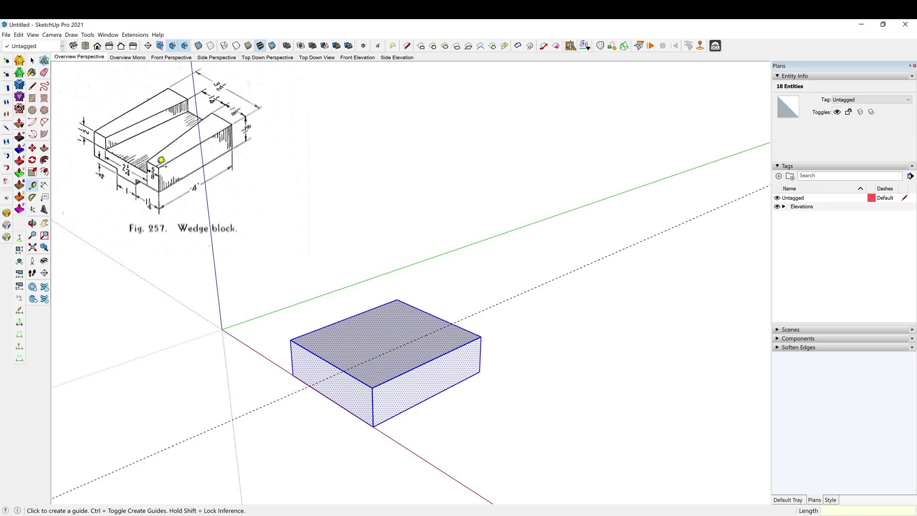
pyautogui.click(390, 379)
pyautogui.write('5/8')
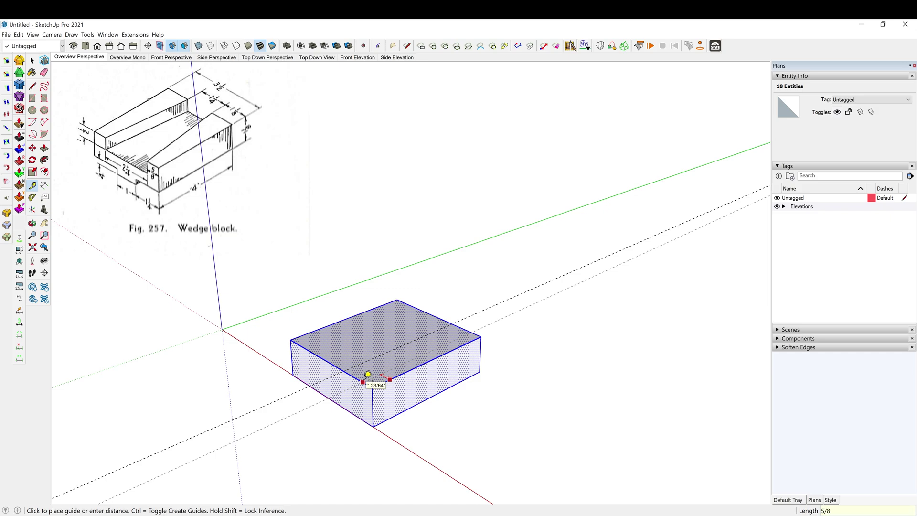
pyautogui.press('Return')
# Draw a line between guide intersections to split the top face.
pyautogui.press('l')
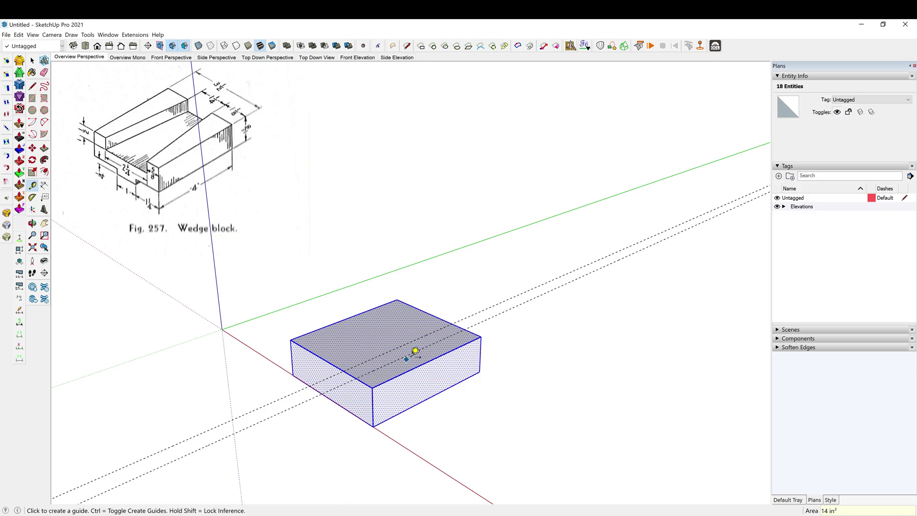
pyautogui.click(451, 324)
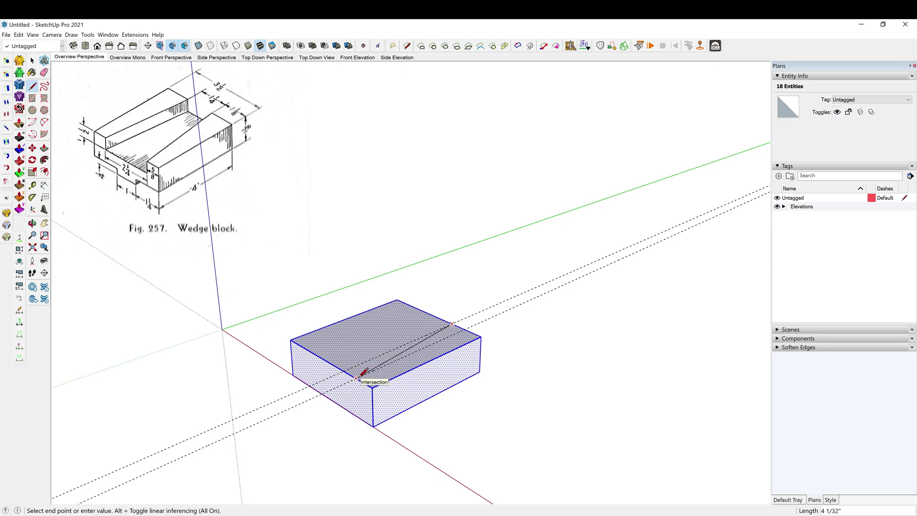
pyautogui.click(357, 377)
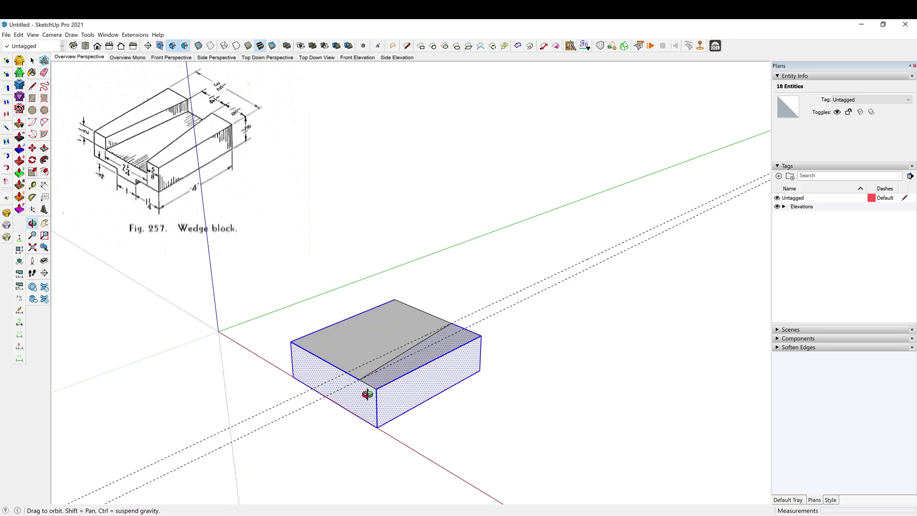
pyautogui.moveTo(359, 377); pyautogui.dragTo(409, 393, button='middle')
pyautogui.press('space')
# Add more guides across the top face, one 1 1/8 inches from the left edge.
pyautogui.press('t')
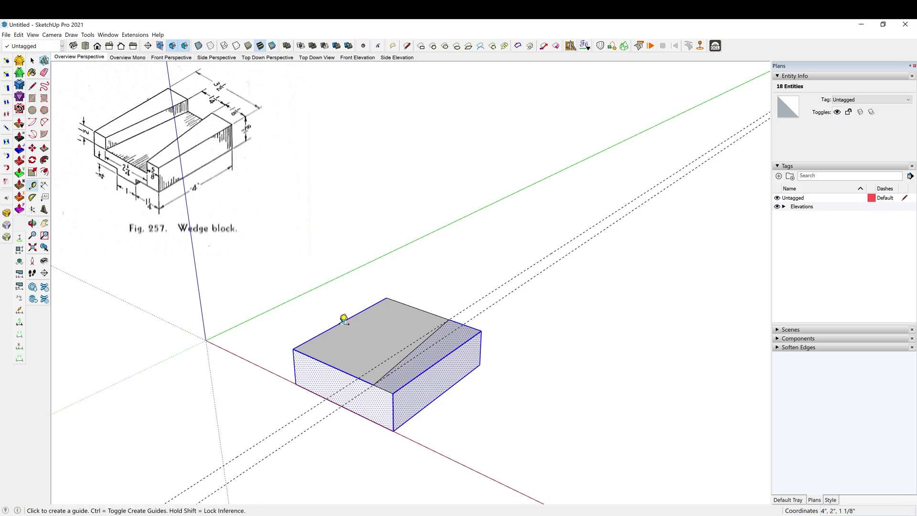
pyautogui.click(343, 322)
pyautogui.write('1 1/8')
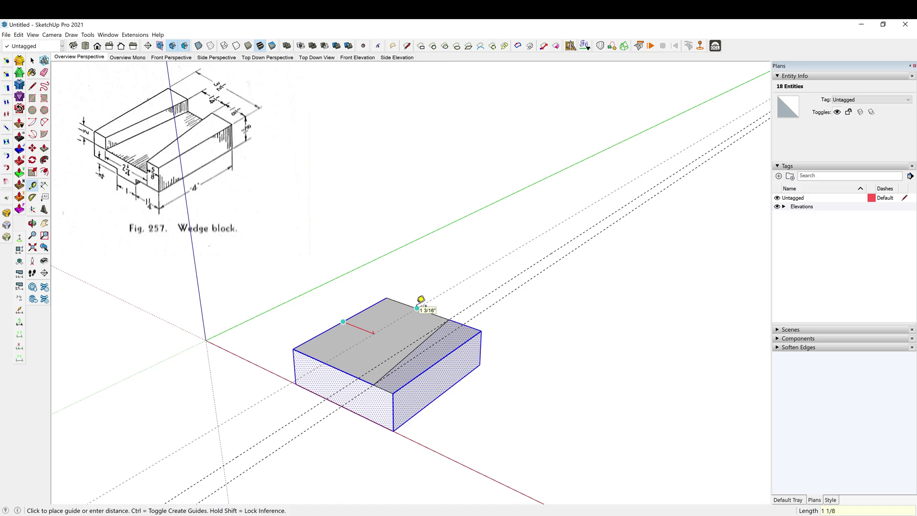
pyautogui.click(421, 299)
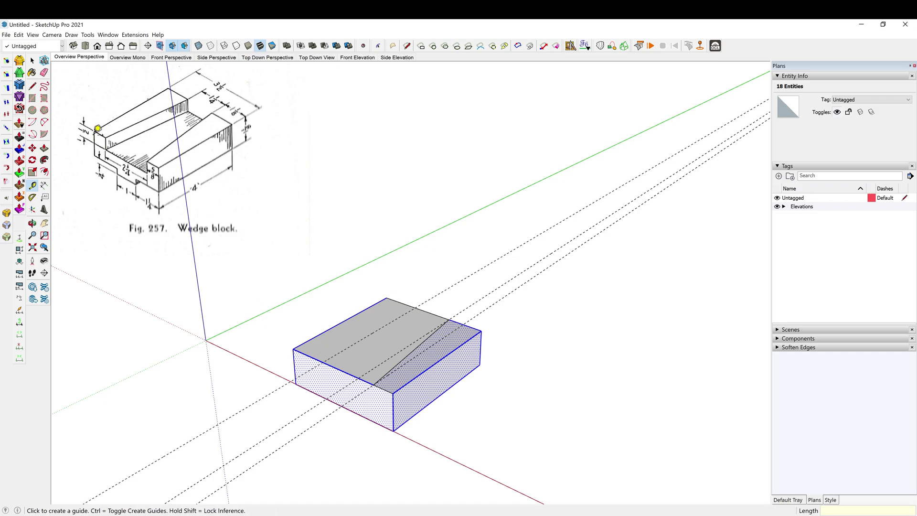
pyautogui.click(288, 293)
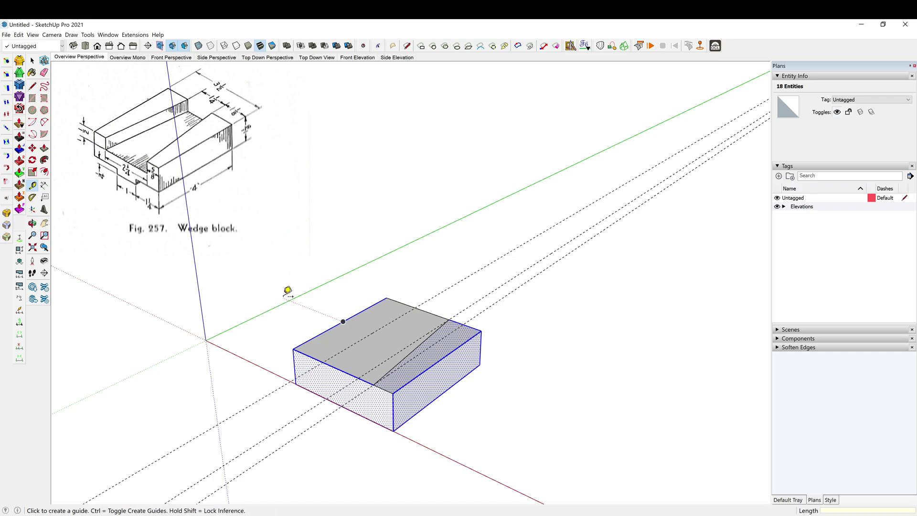
pyautogui.click(314, 337)
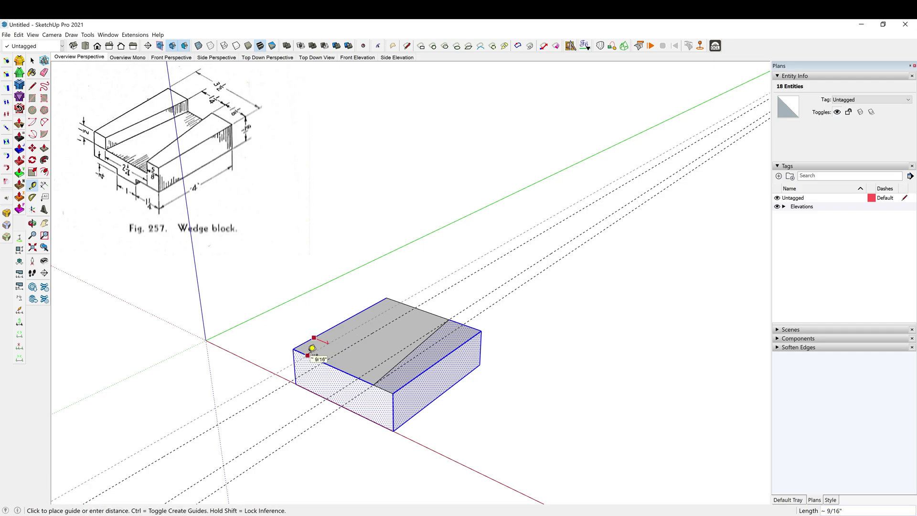
pyautogui.click(312, 348)
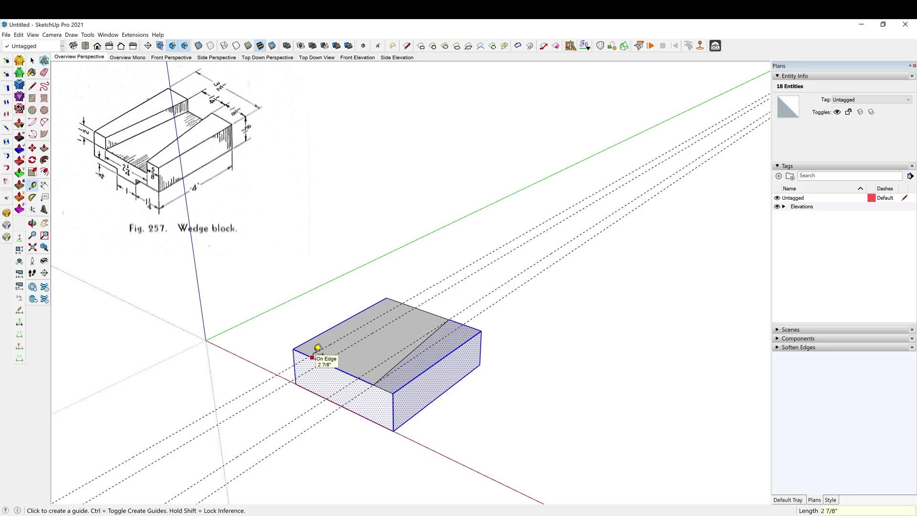
# Draw the second sloped edge to the guide intersection and sink the wedge face 1/2 inch.
pyautogui.press('l')
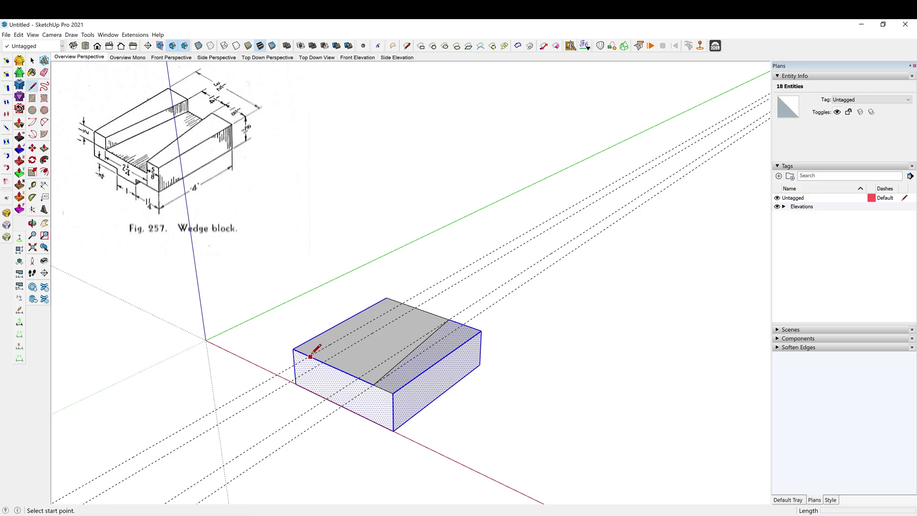
pyautogui.click(310, 355)
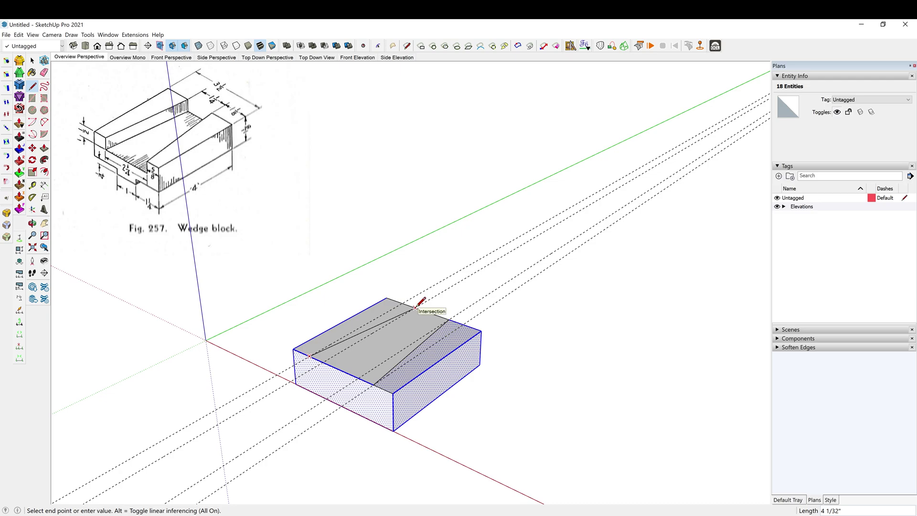
pyautogui.click(415, 309)
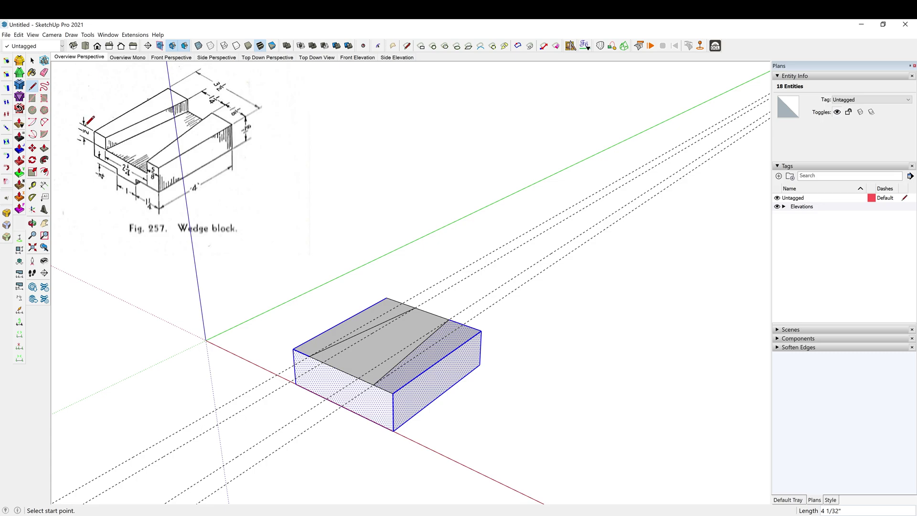
pyautogui.press('p')
pyautogui.click(356, 364)
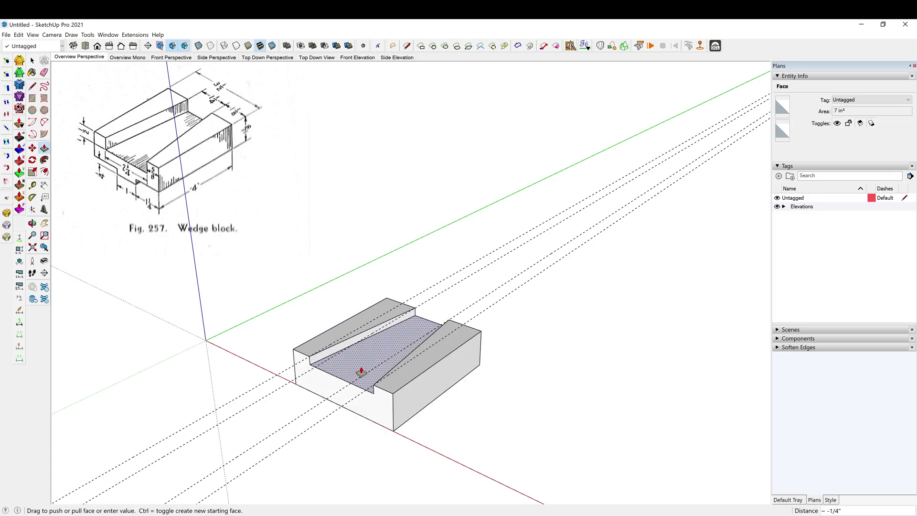
pyautogui.click(362, 371)
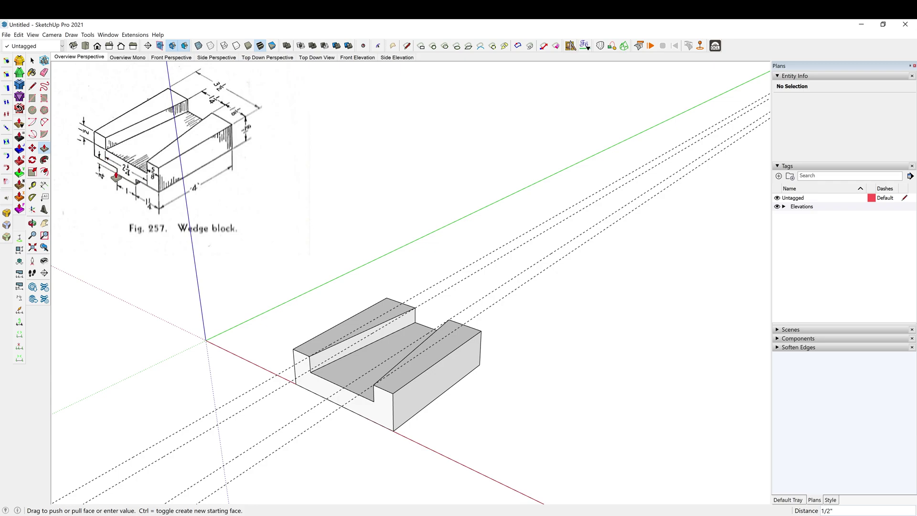
pyautogui.press('d')
pyautogui.click(311, 372)
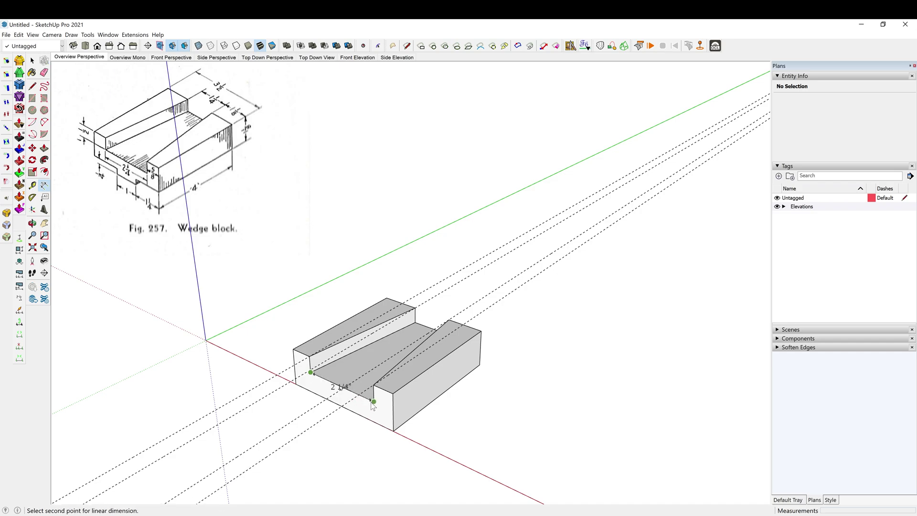
pyautogui.click(374, 403)
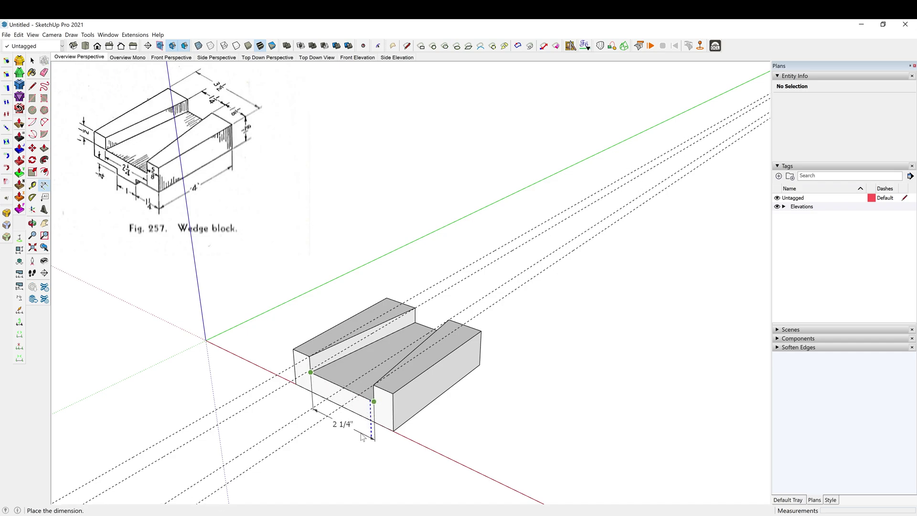
pyautogui.press('Escape')
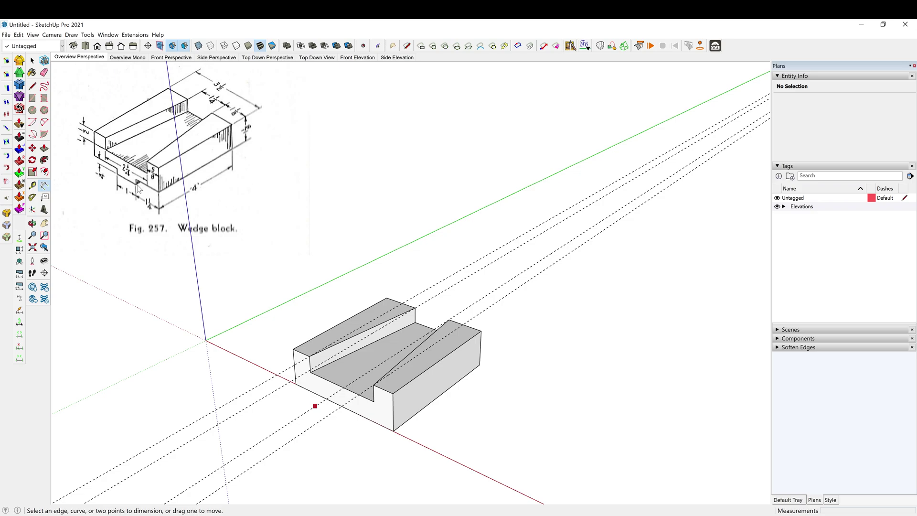
pyautogui.moveTo(379, 427); pyautogui.dragTo(394, 355, button='middle')
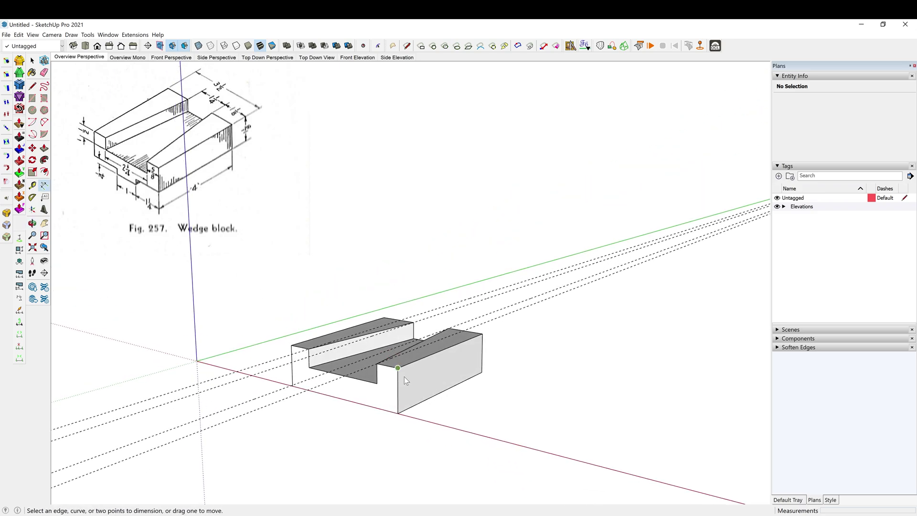
# Remove the old guides and place a guide 1.25 inches in from the vertical edge.
pyautogui.hotkey('ctrl', 'z')
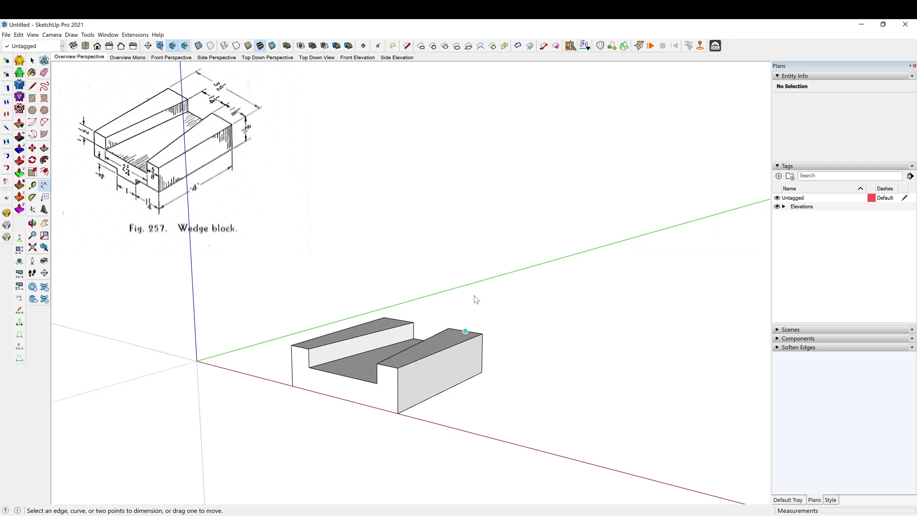
pyautogui.press('t')
pyautogui.click(398, 391)
pyautogui.write('1.25')
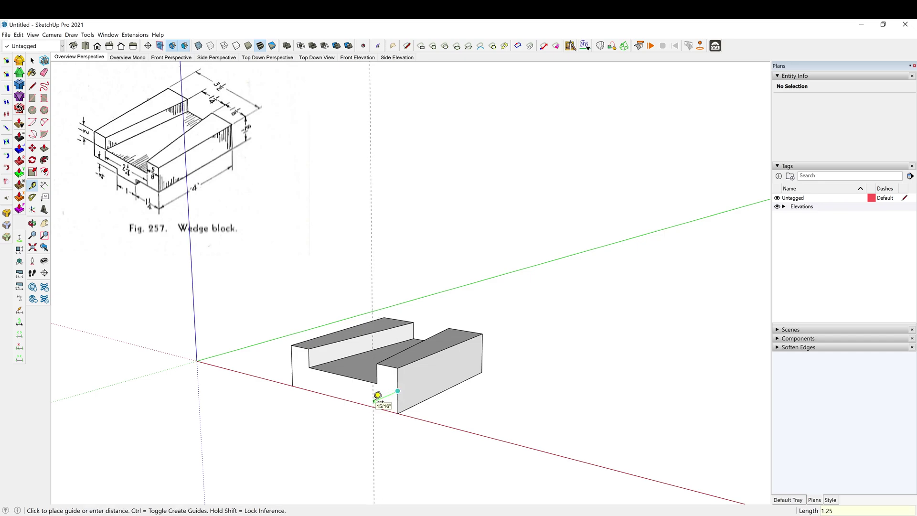
pyautogui.press('Return')
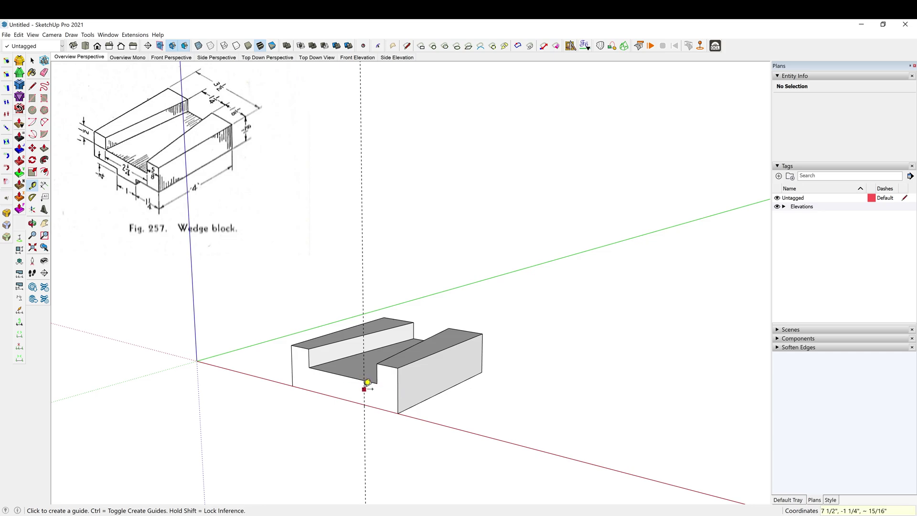
pyautogui.click(364, 389)
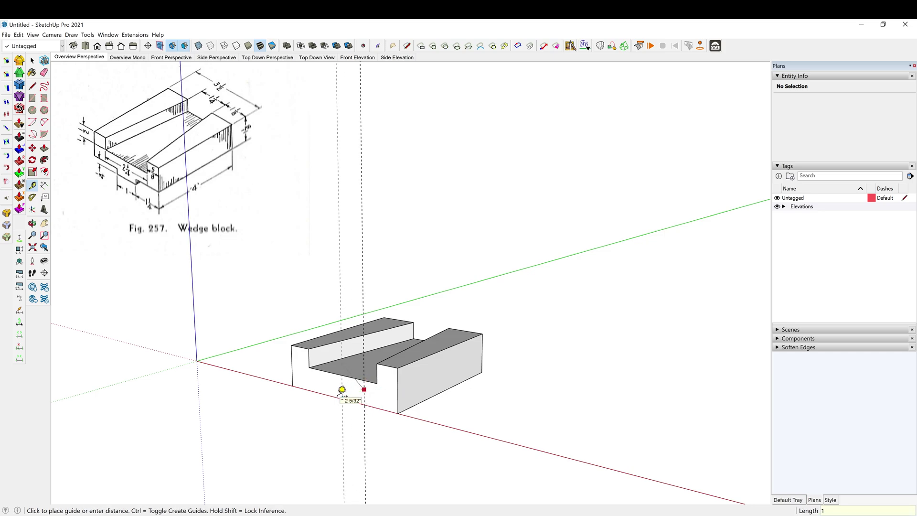
pyautogui.press('Escape')
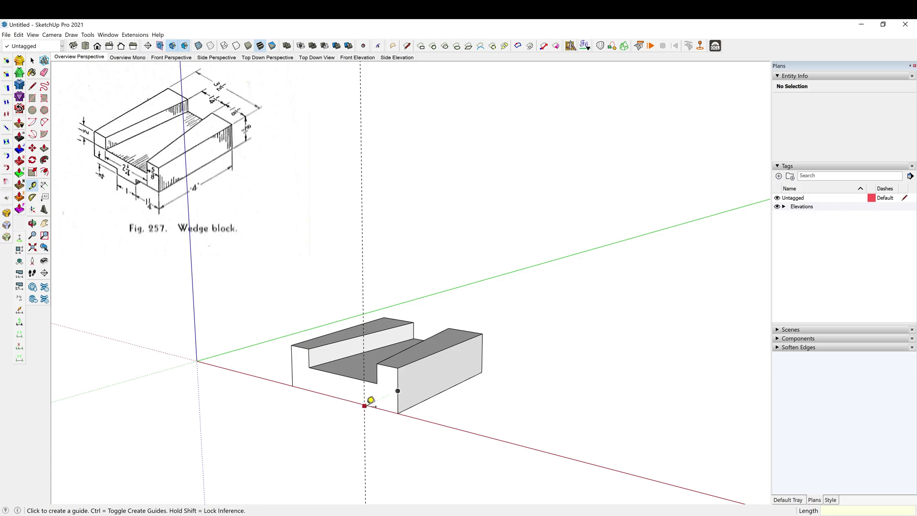
# Place a 1-inch guide across the block's front, then orbit to view the underside.
pyautogui.click(364, 395)
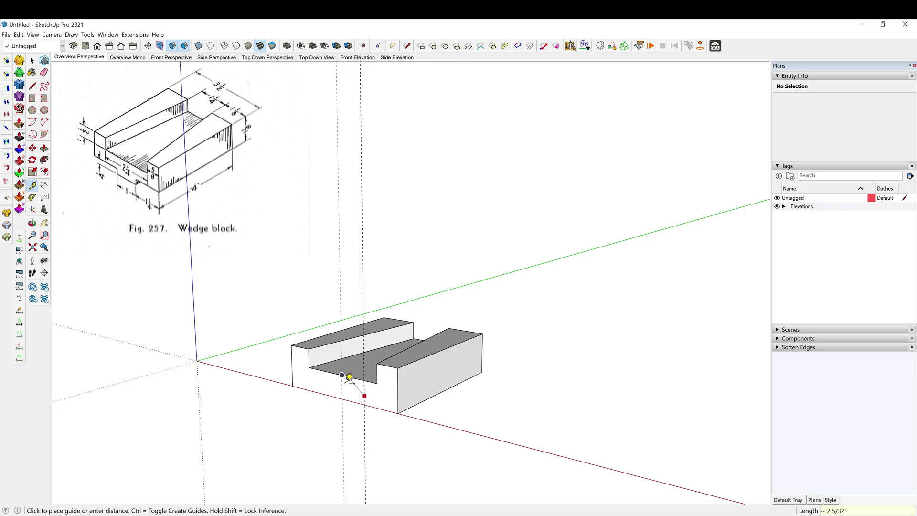
pyautogui.moveTo(349, 376)
pyautogui.mouseDown(button='middle')
pyautogui.moveTo(463, 446)
pyautogui.moveTo(354, 467)
pyautogui.moveTo(379, 471)
pyautogui.moveTo(250, 425)
pyautogui.moveTo(359, 403)
pyautogui.moveTo(368, 436)
pyautogui.moveTo(437, 437)
pyautogui.mouseUp(button='middle')
pyautogui.press('space')
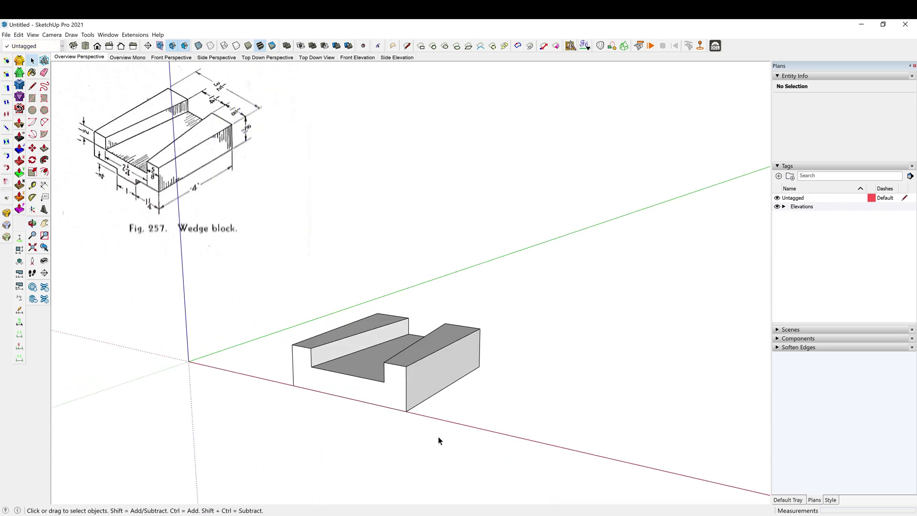
pyautogui.press('t')
pyautogui.click(406, 389)
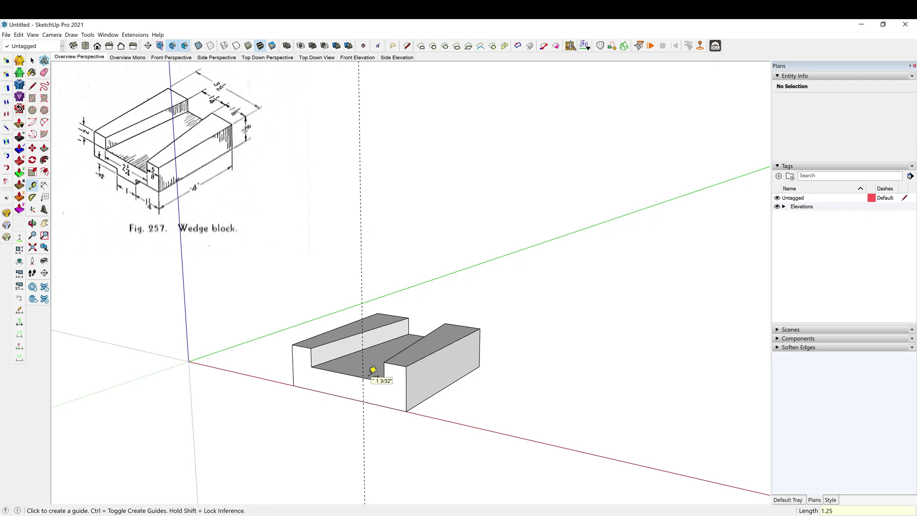
pyautogui.click(363, 387)
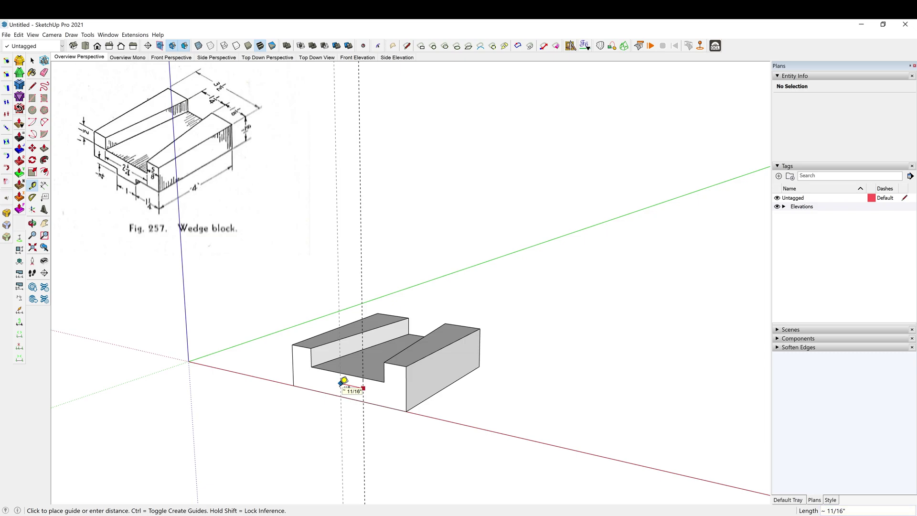
pyautogui.write('1')
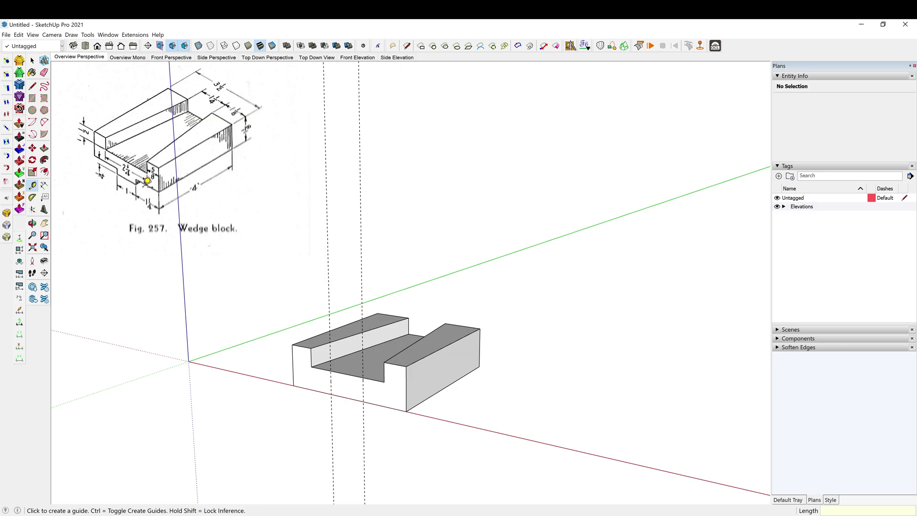
pyautogui.press('o')
pyautogui.moveTo(389, 420)
pyautogui.mouseDown()
pyautogui.moveTo(366, 229)
pyautogui.moveTo(365, 248)
pyautogui.moveTo(379, 232)
pyautogui.mouseUp()
pyautogui.press('t')
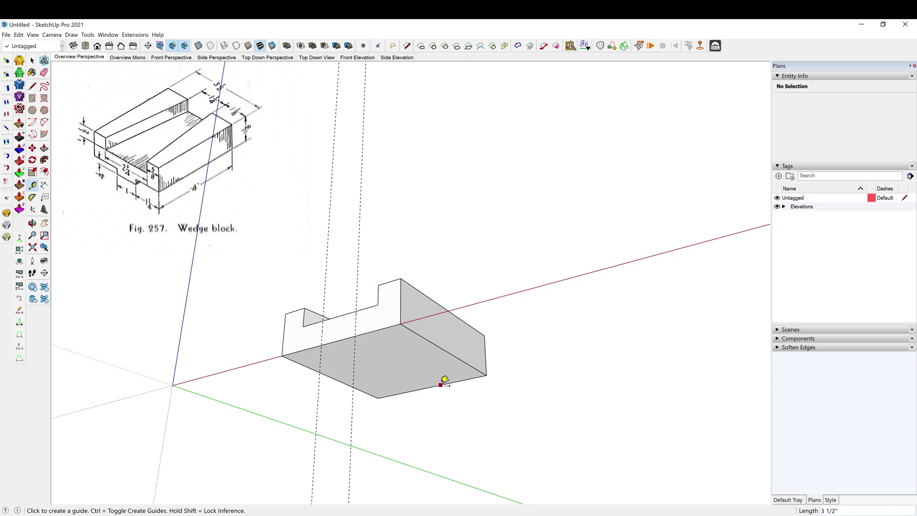
# Copy the 4-inch bottom edge 1 1/4 inches, then 1 inch further, along the underside.
pyautogui.press('m')
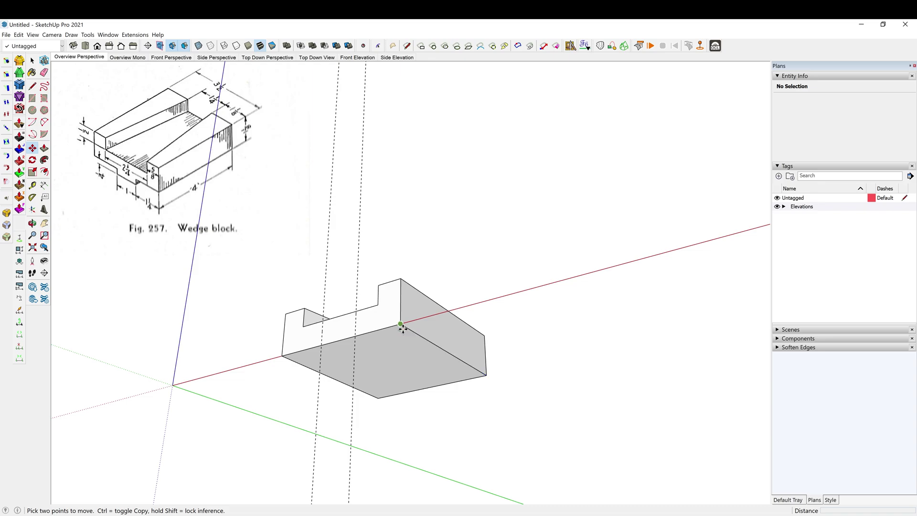
pyautogui.press('space')
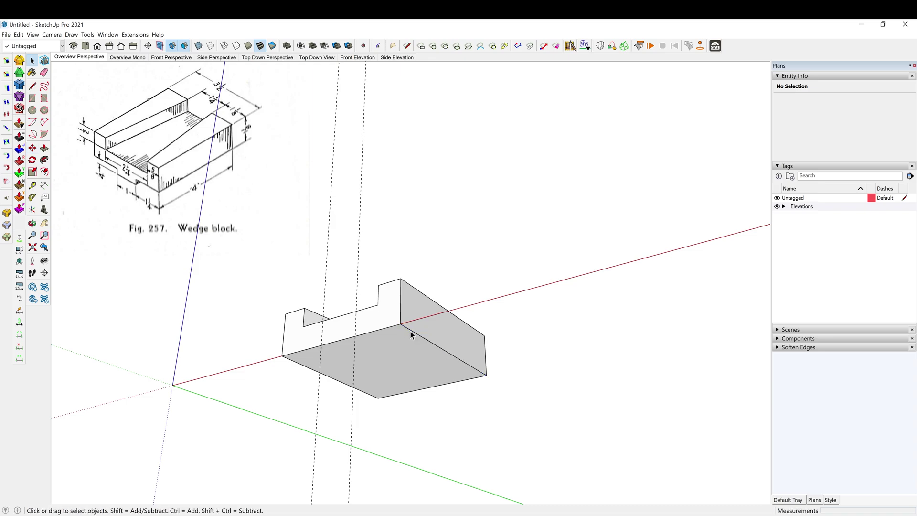
pyautogui.click(412, 332)
pyautogui.press('m')
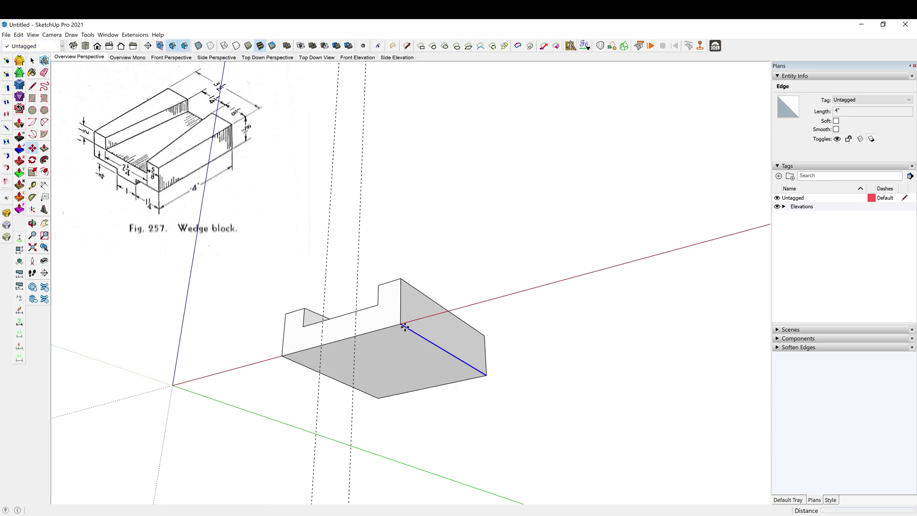
pyautogui.press('ctrl')
pyautogui.click(402, 325)
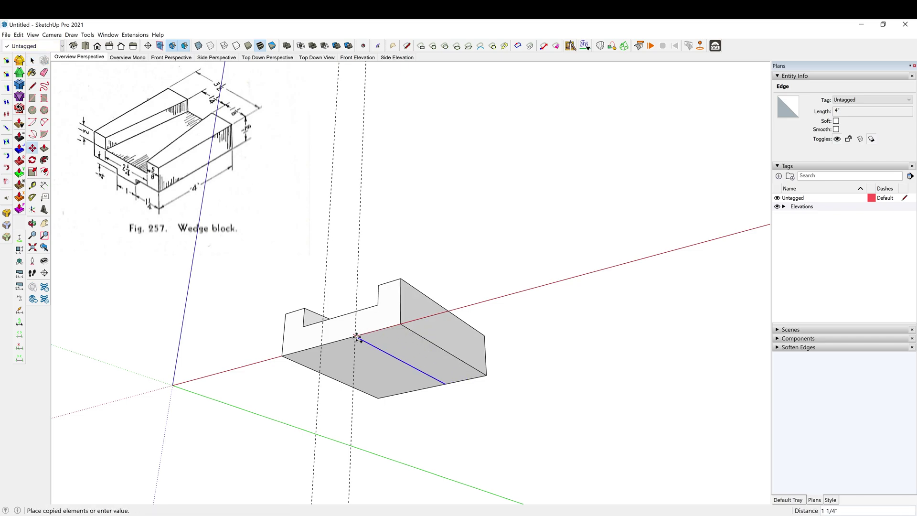
pyautogui.click(356, 336)
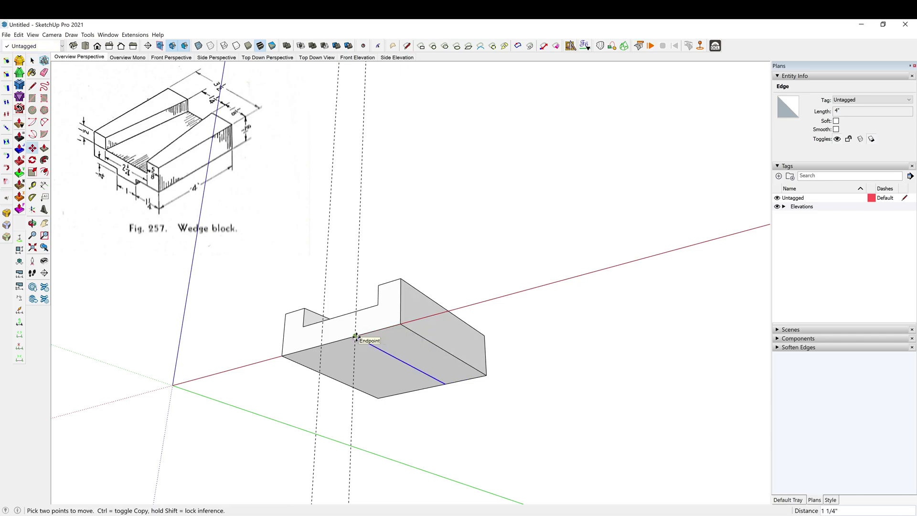
pyautogui.click(356, 337)
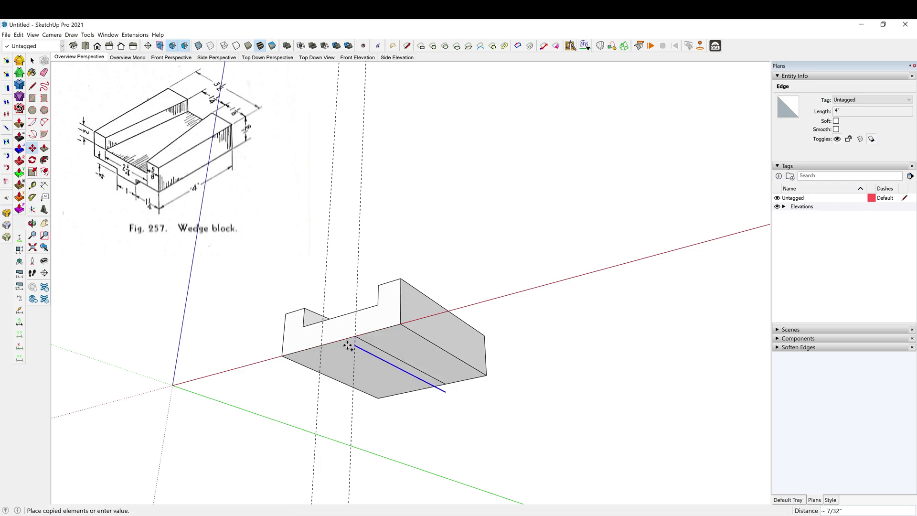
pyautogui.click(322, 347)
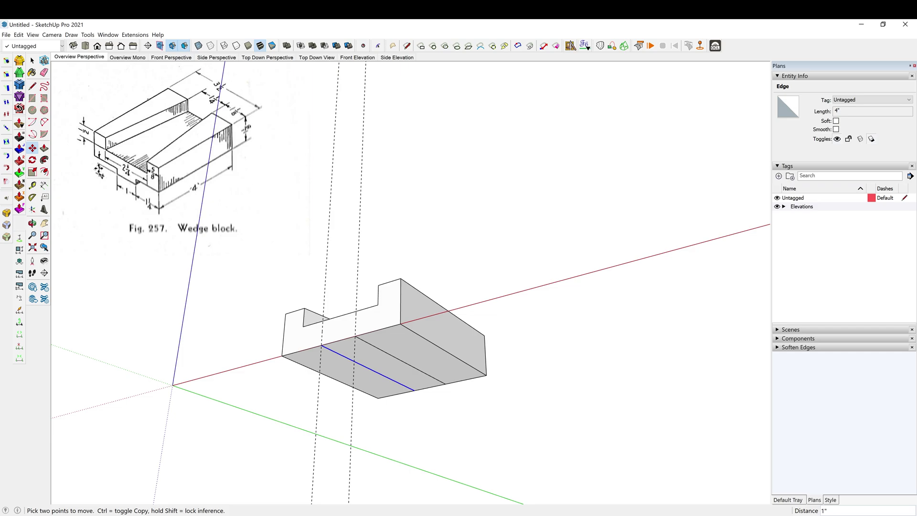
# Push/Pull the new underside strip out 0.25 inch.
pyautogui.press('p')
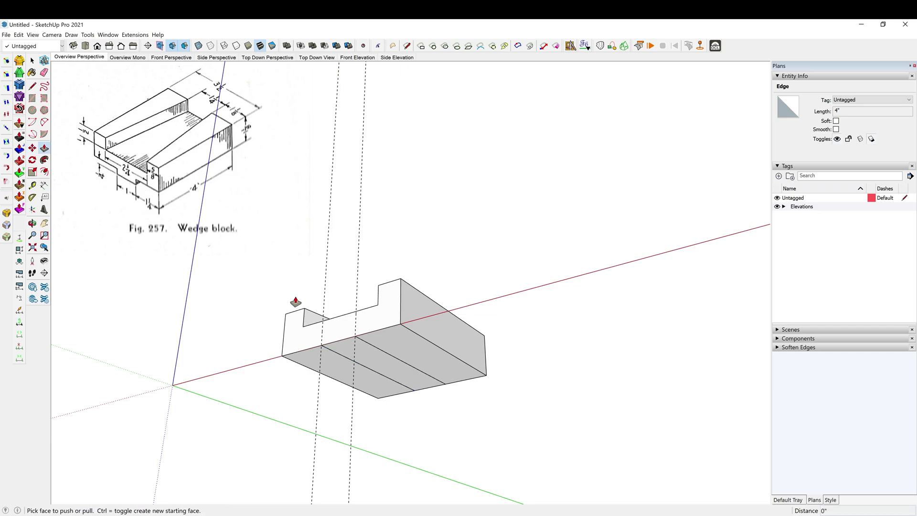
pyautogui.click(343, 353)
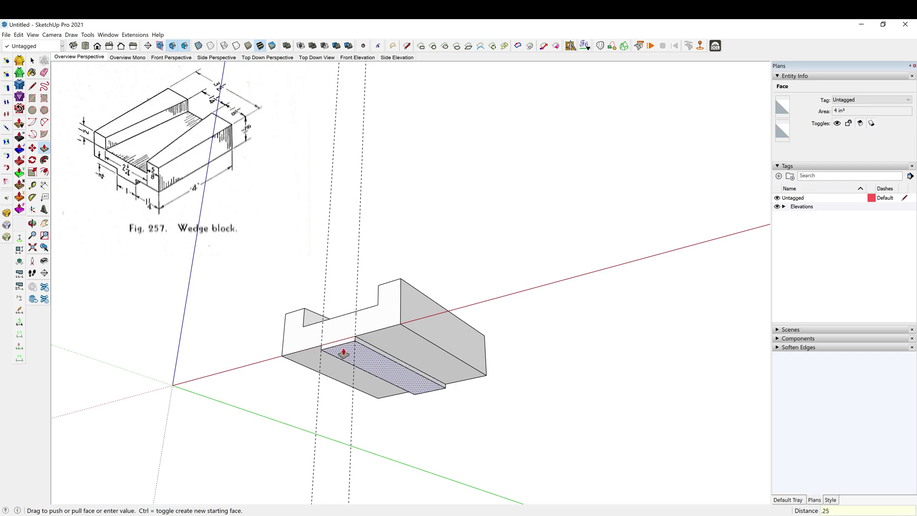
pyautogui.press('Return')
pyautogui.moveTo(371, 360)
pyautogui.mouseDown(button='middle')
pyautogui.moveTo(330, 497)
pyautogui.moveTo(374, 423)
pyautogui.moveTo(392, 473)
pyautogui.moveTo(395, 426)
pyautogui.mouseUp(button='middle')
# Add the 3 1/2-inch width and 1 1/8-inch ridge width dimensions.
pyautogui.press('space')
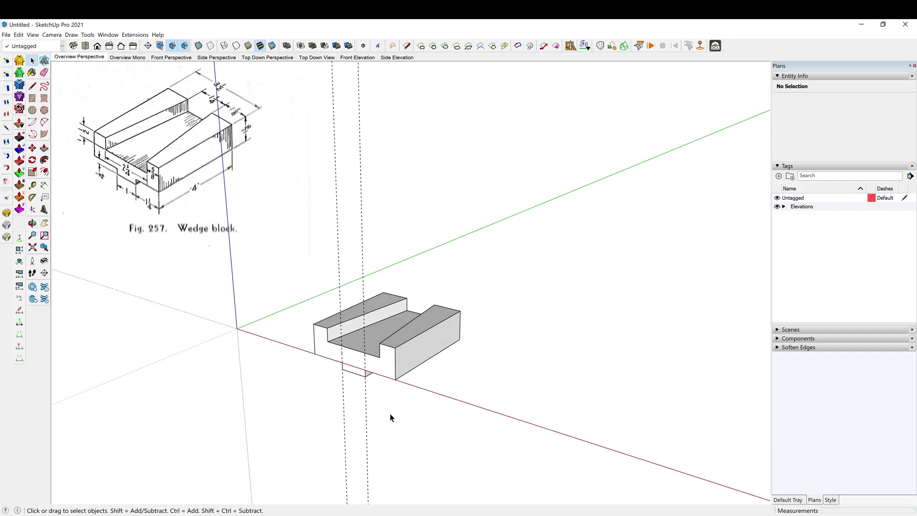
pyautogui.press('o')
pyautogui.moveTo(421, 385); pyautogui.dragTo(387, 407)
pyautogui.press('space')
pyautogui.scroll(2, 342, 363)
pyautogui.scroll(2, 338, 362)
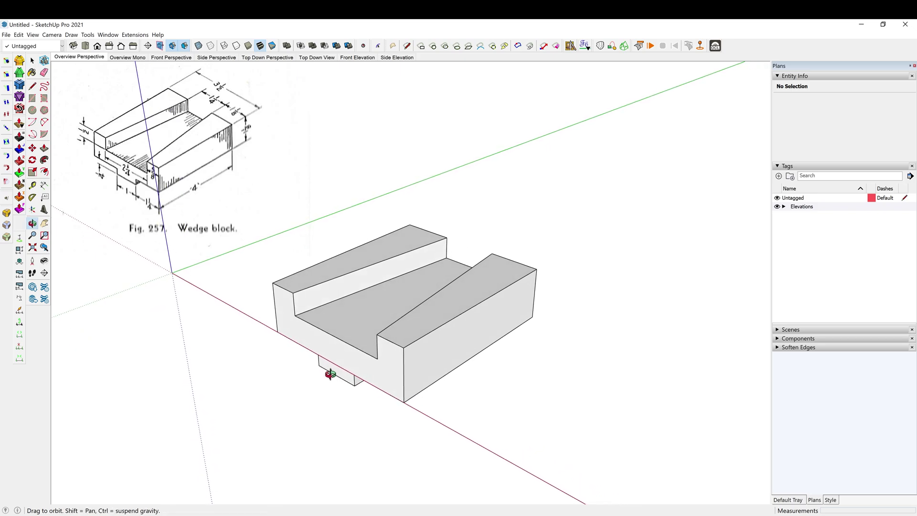
pyautogui.press('d')
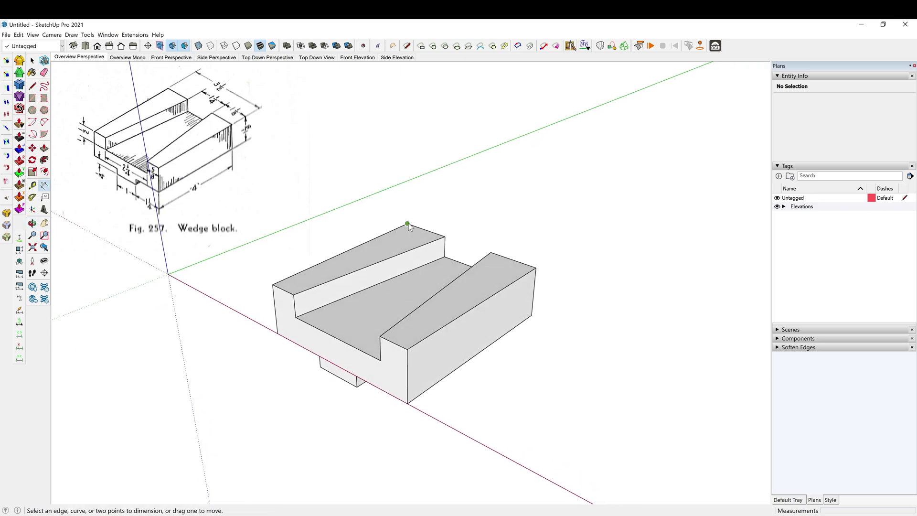
pyautogui.click(408, 224)
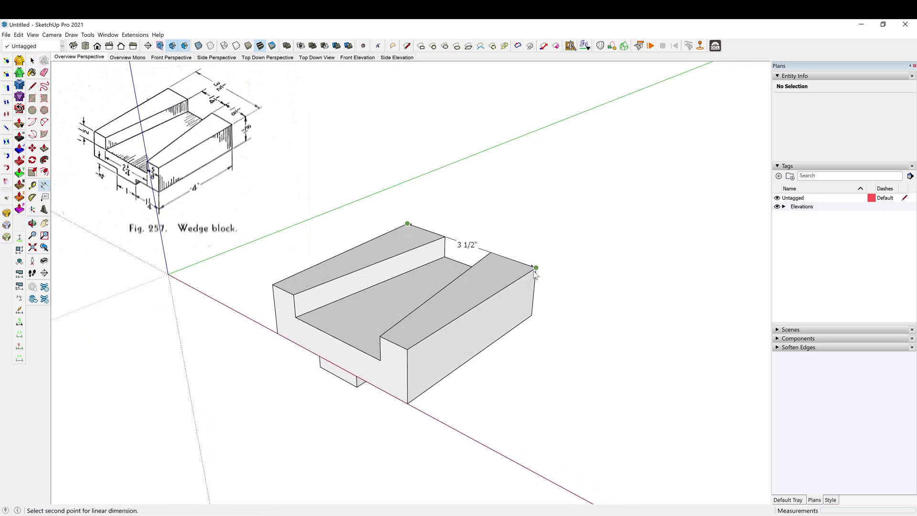
pyautogui.click(535, 269)
pyautogui.click(492, 253)
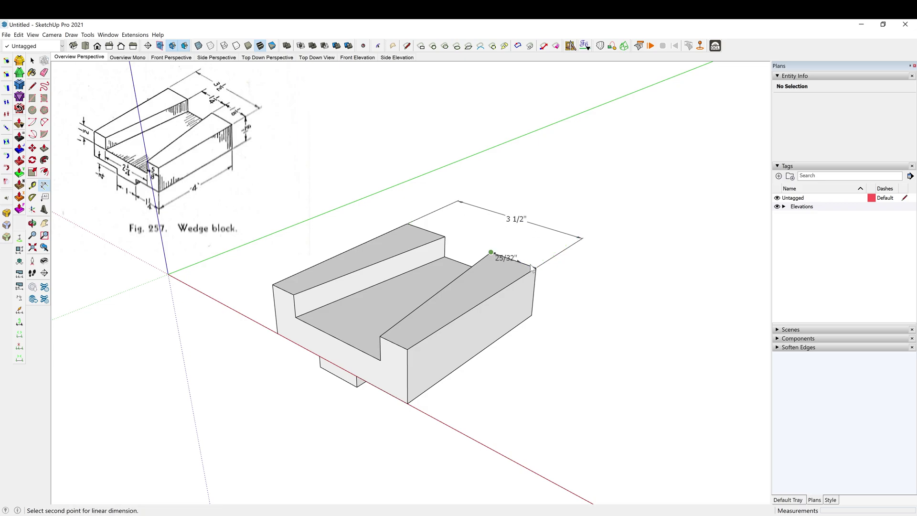
pyautogui.click(535, 268)
pyautogui.click(552, 258)
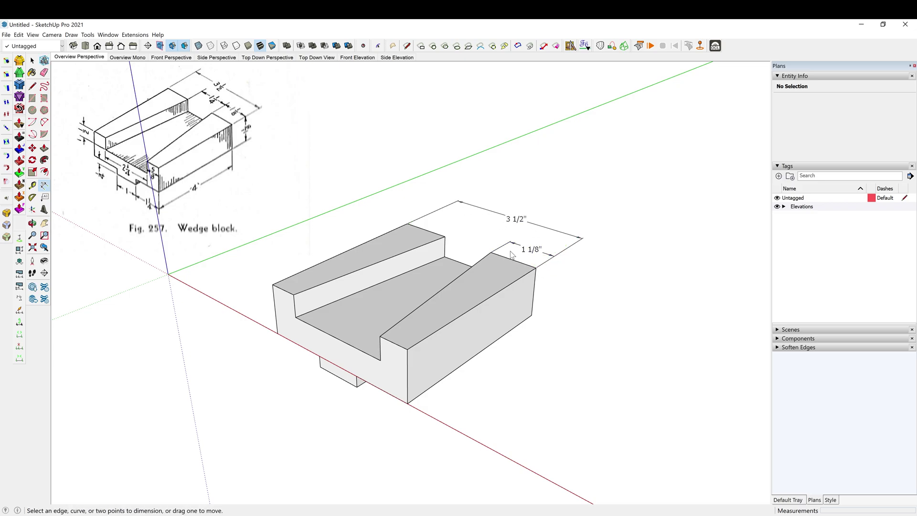
# Dimension the 1 1/4-inch channel gap, 1 1/8-inch end height and 4-inch length.
pyautogui.click(491, 252)
pyautogui.click(446, 237)
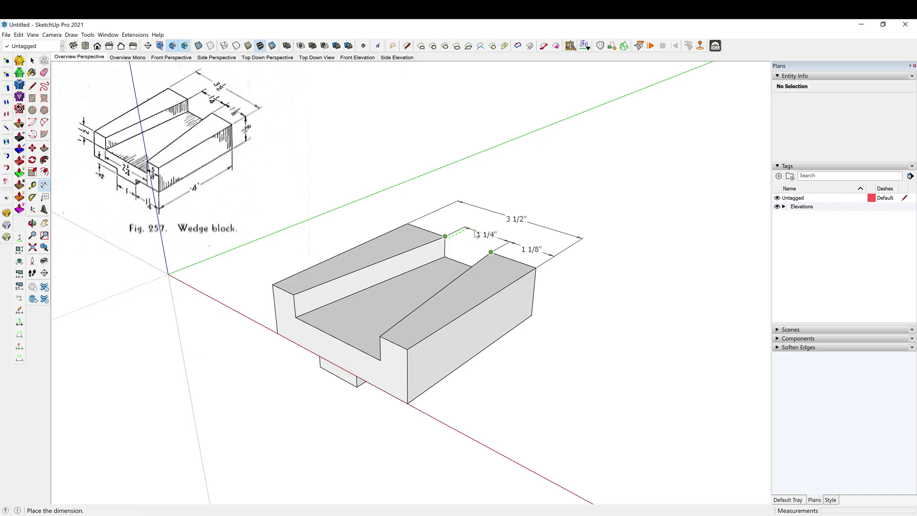
pyautogui.click(502, 240)
pyautogui.click(536, 268)
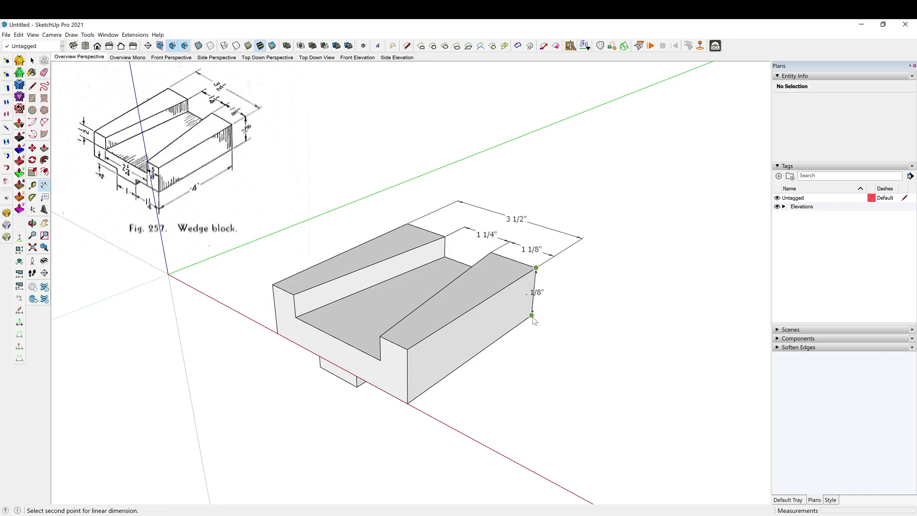
pyautogui.click(532, 315)
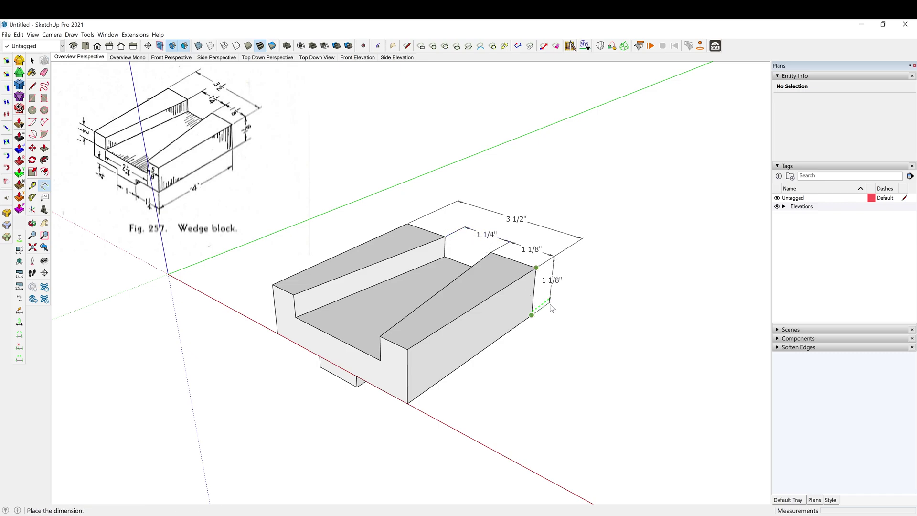
pyautogui.click(550, 305)
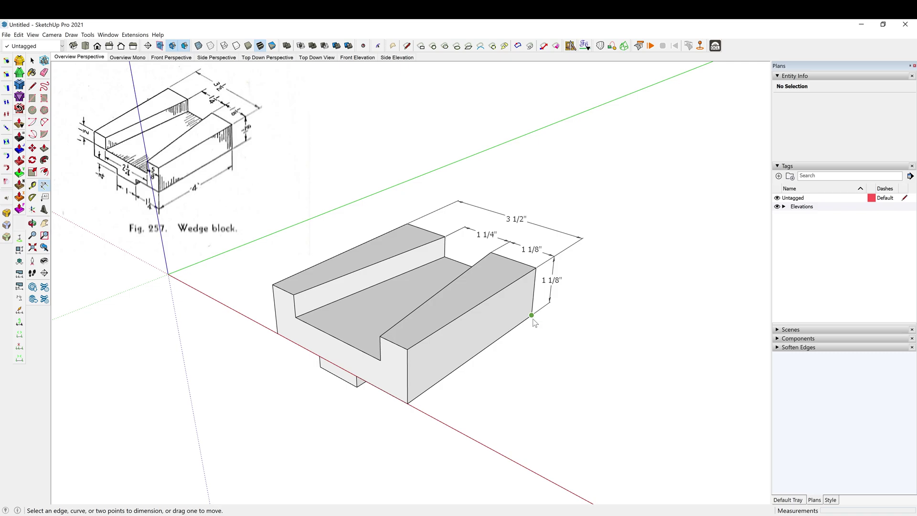
pyautogui.click(407, 404)
pyautogui.click(423, 430)
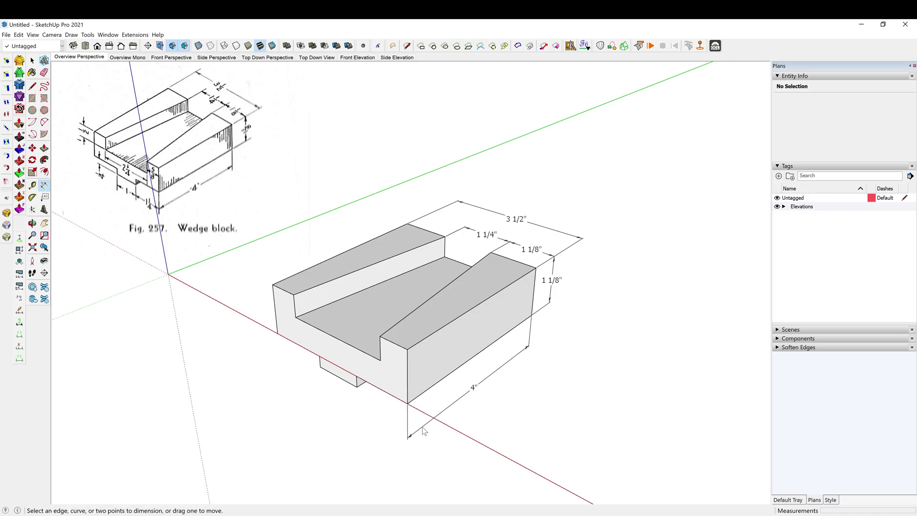
# Dimension the bottom nub: 1 1/4-inch offset, 1-inch width and 1/4-inch height.
pyautogui.click(357, 387)
pyautogui.click(407, 404)
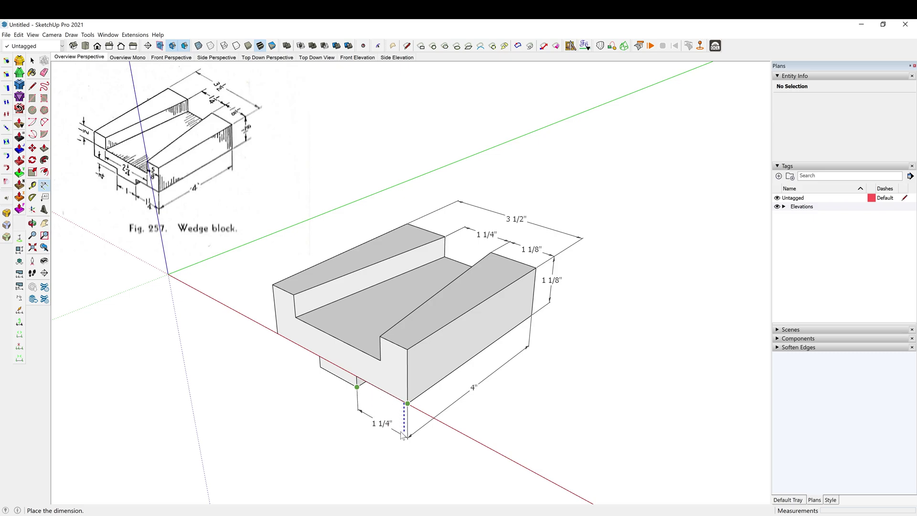
pyautogui.click(368, 414)
pyautogui.click(320, 367)
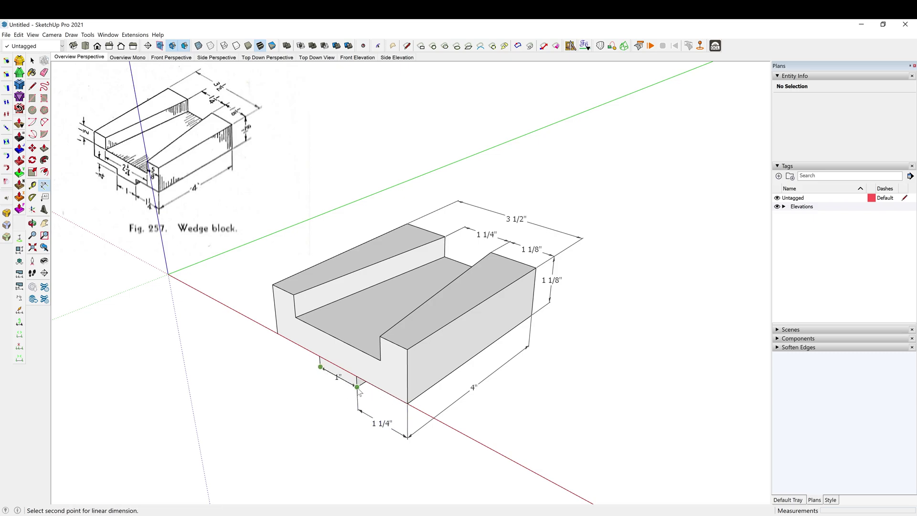
pyautogui.click(357, 387)
pyautogui.click(358, 417)
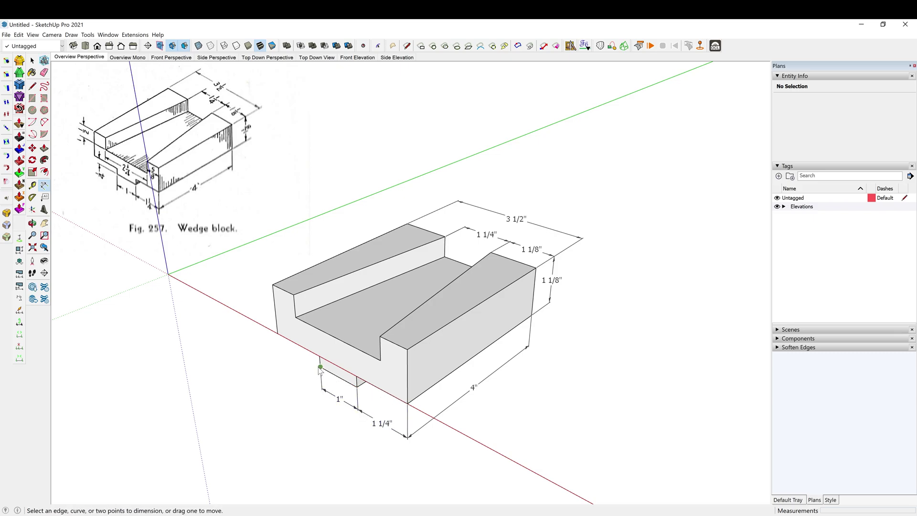
pyautogui.click(320, 367)
pyautogui.click(300, 352)
# Set the 1/4-inch label to Outside Start and add a 1/2-inch left step dimension.
pyautogui.rightClick(302, 352)
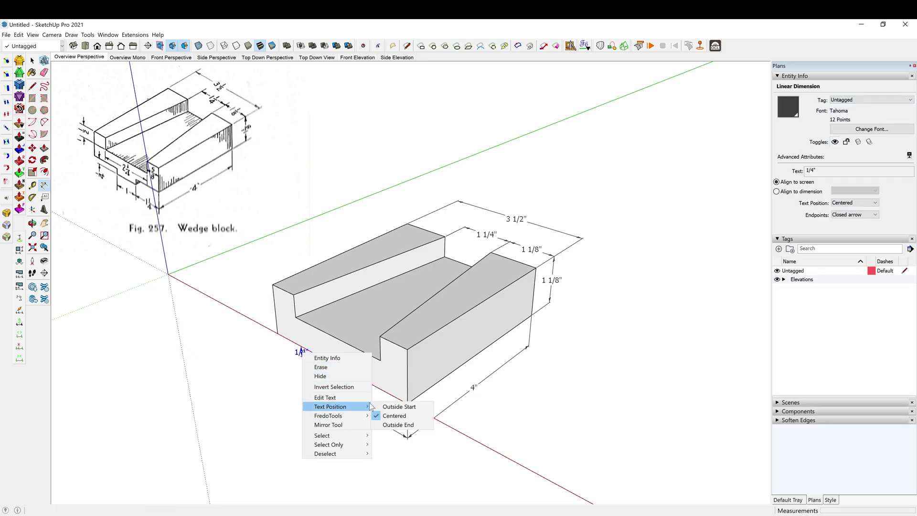
pyautogui.moveTo(331, 406)
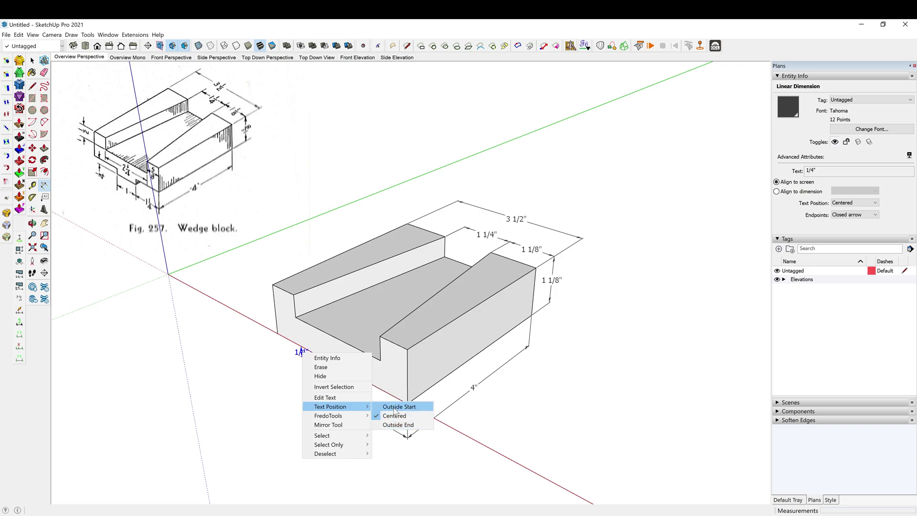
pyautogui.click(395, 406)
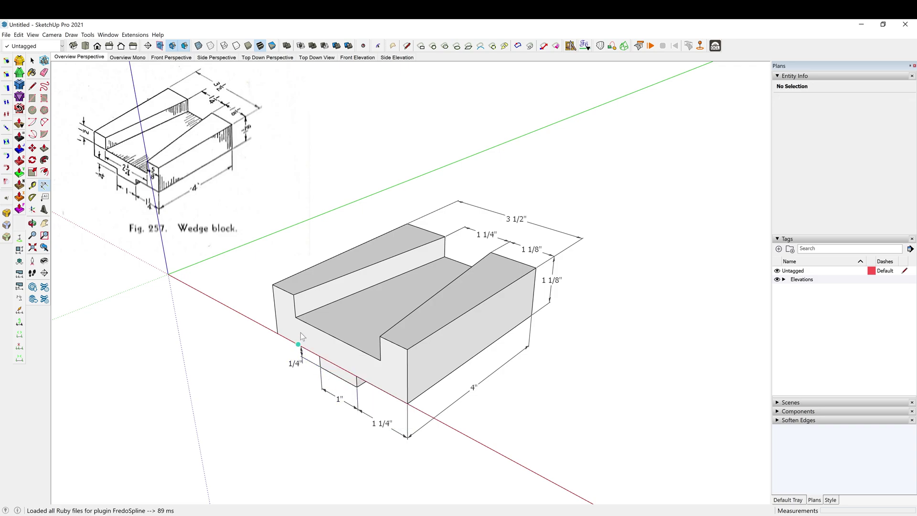
pyautogui.click(293, 295)
pyautogui.click(296, 317)
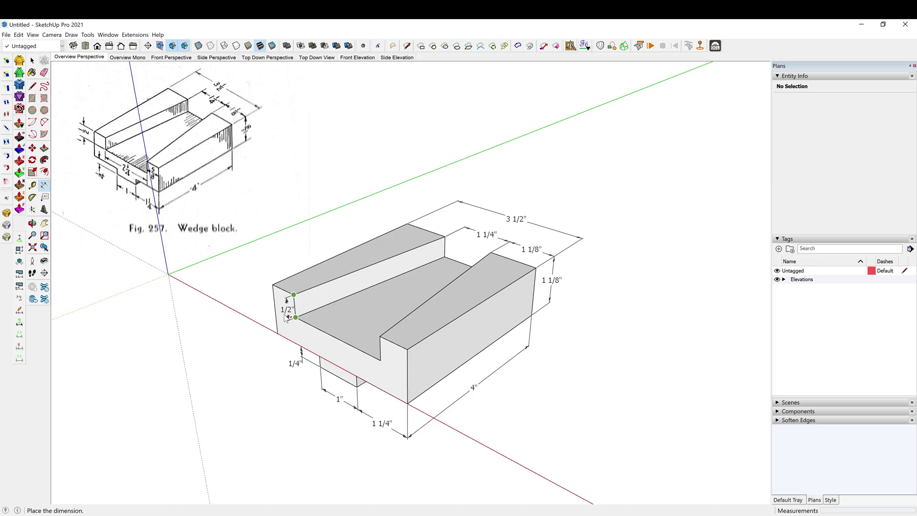
pyautogui.click(270, 295)
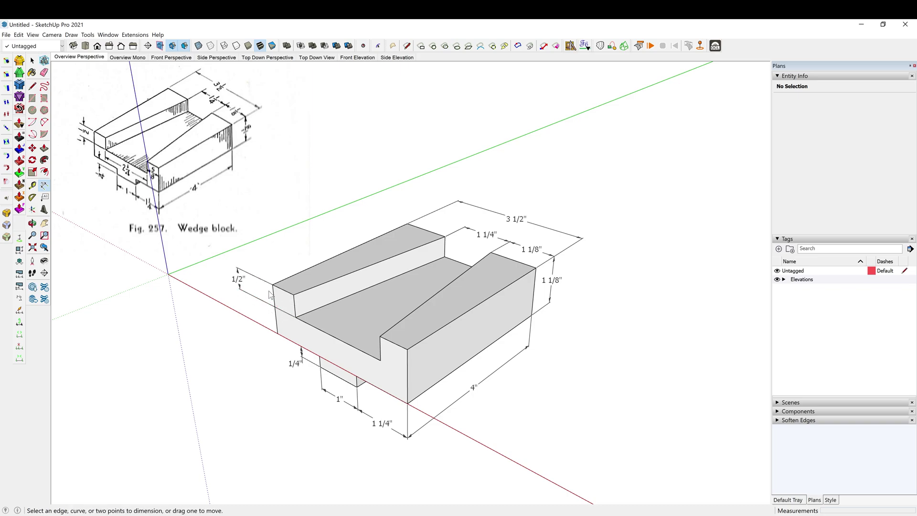
# Add the 2 1/4-inch channel floor and 5/8-inch front step dimensions.
pyautogui.click(302, 320)
pyautogui.click(304, 336)
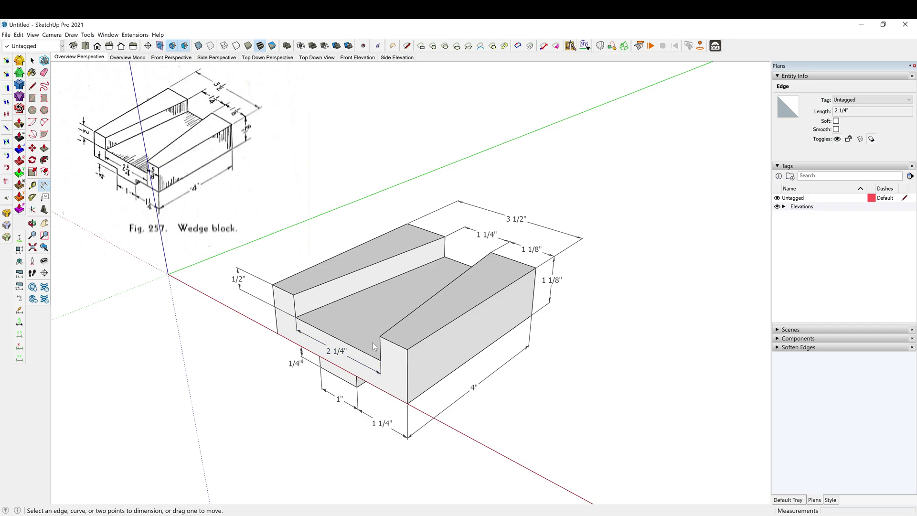
pyautogui.click(381, 336)
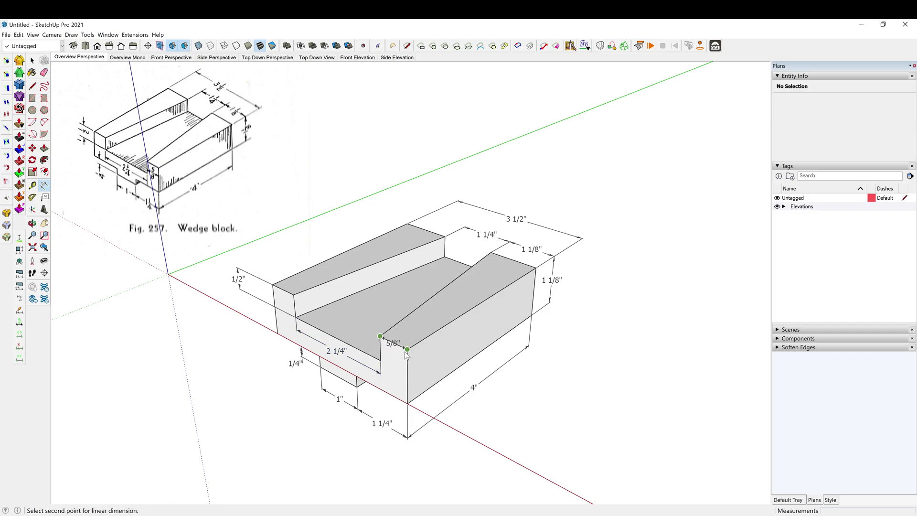
pyautogui.click(407, 350)
pyautogui.click(407, 388)
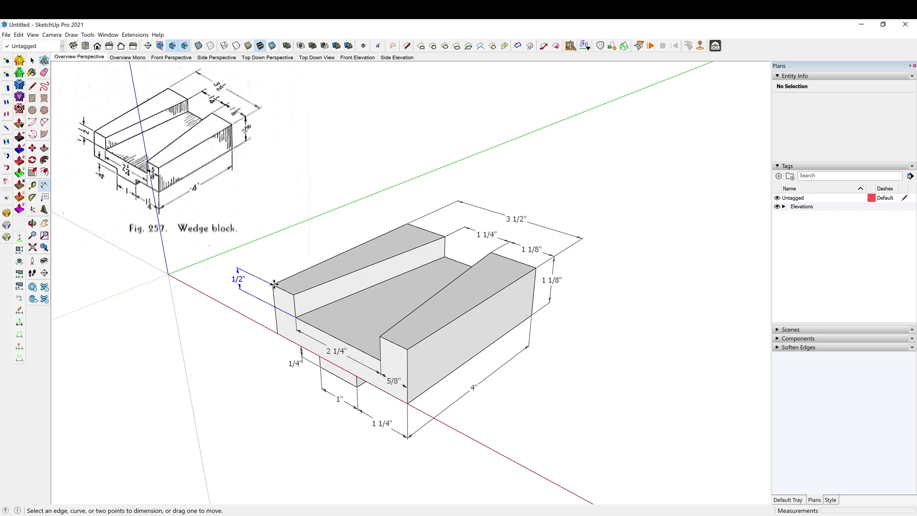
# Reposition the 1/2-inch and 1/4-inch dimensions clear of the block.
pyautogui.click(234, 281)
pyautogui.moveTo(238, 280); pyautogui.dragTo(253, 286)
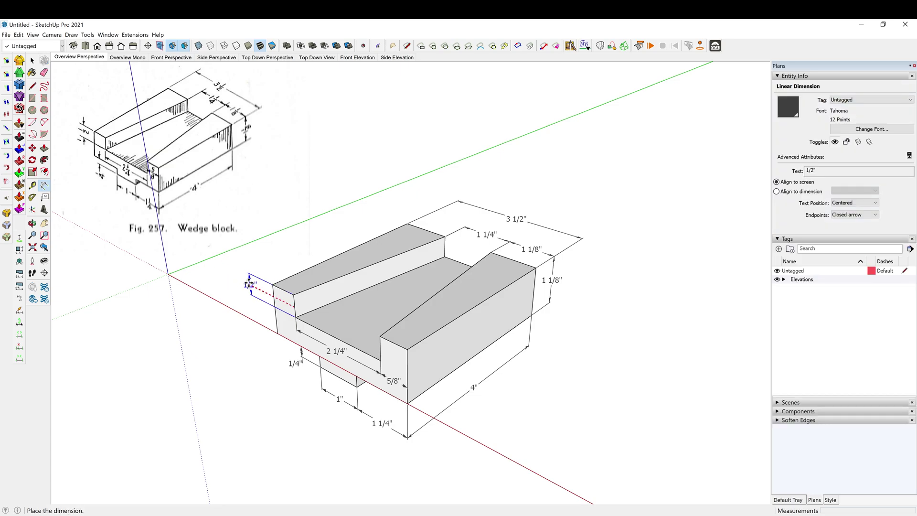
pyautogui.click(253, 286)
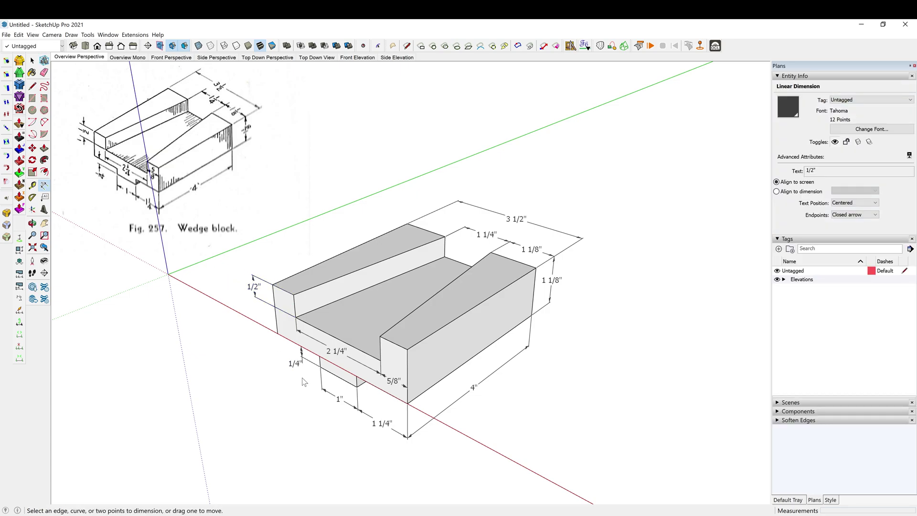
pyautogui.click(302, 356)
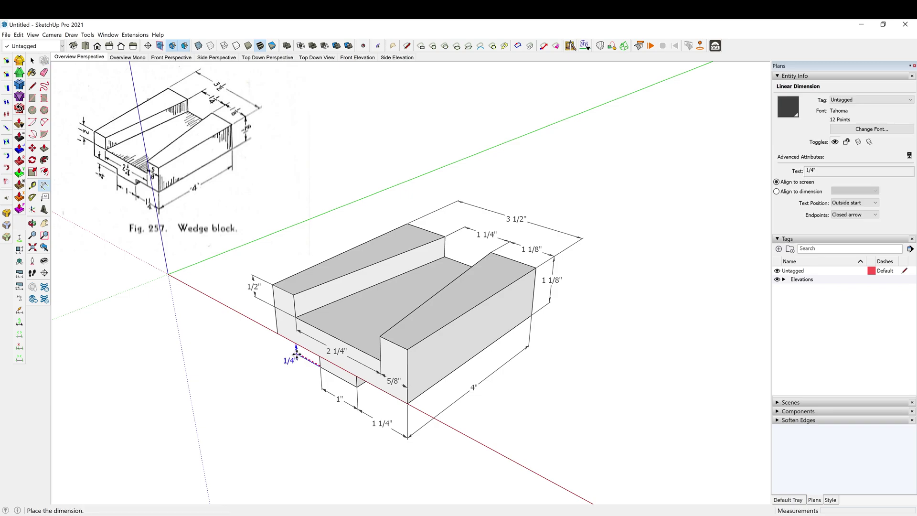
pyautogui.click(295, 353)
pyautogui.click(582, 432)
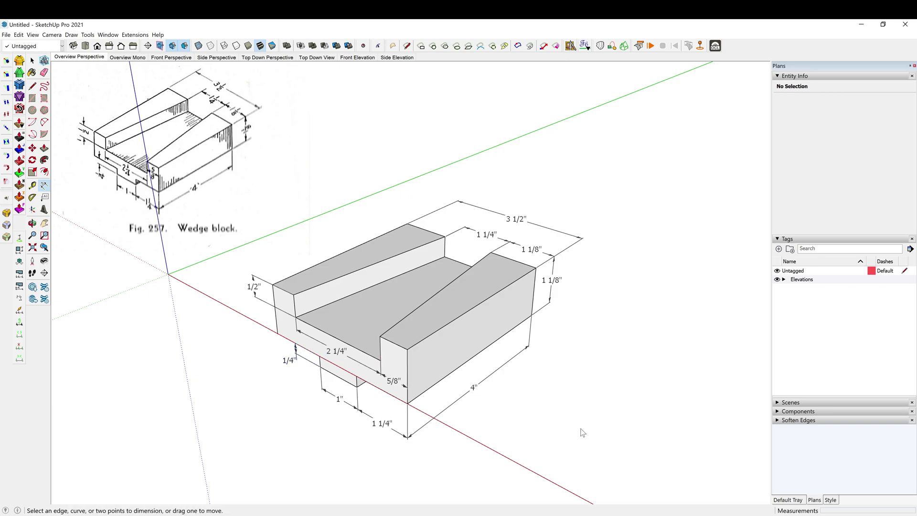
# Select the entire wedge block and make it a component, typing 'We' as its name.
pyautogui.scroll(1, 270, 414)
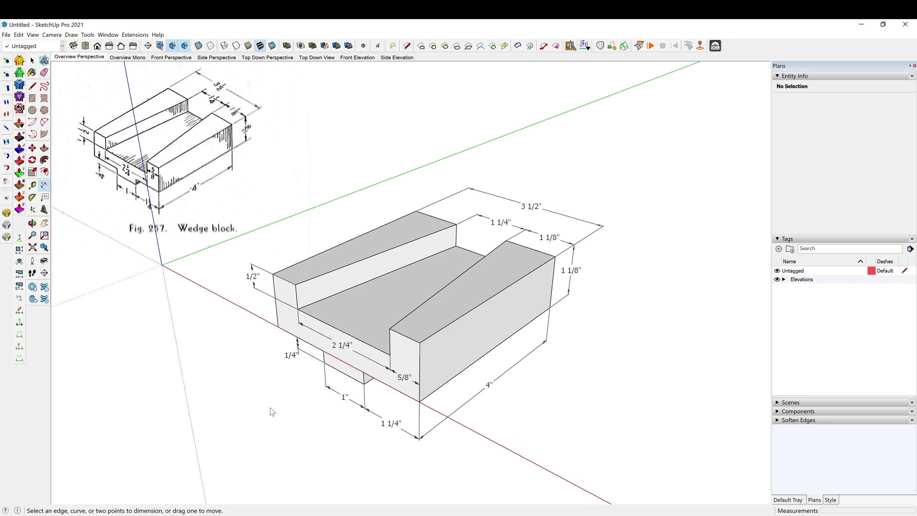
pyautogui.press('space')
pyautogui.tripleClick(459, 343)
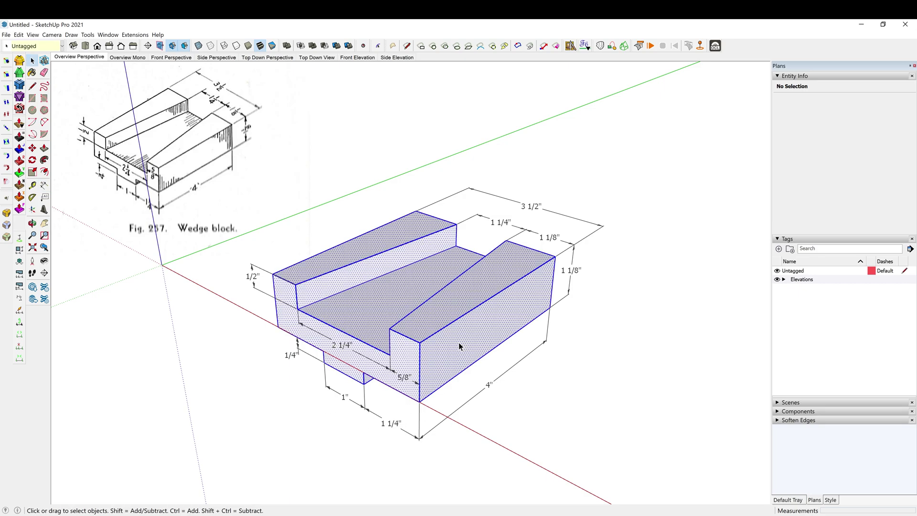
pyautogui.press('g')
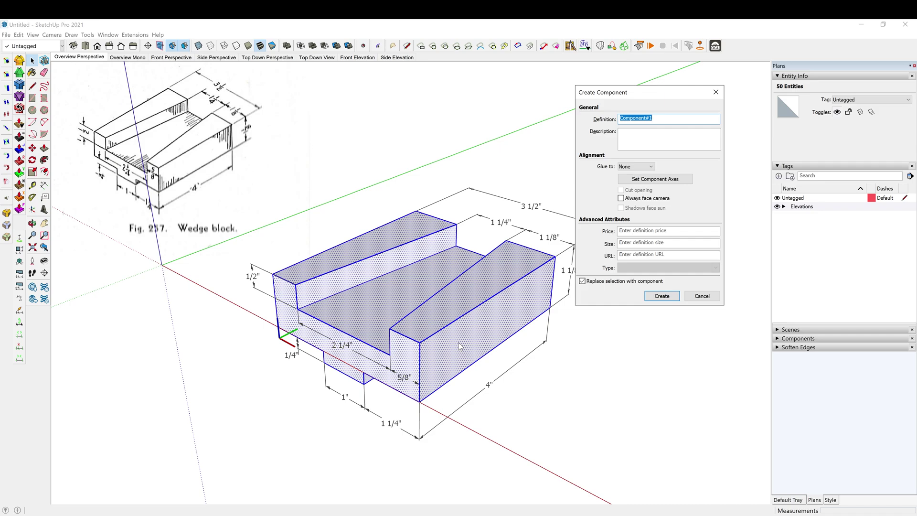
pyautogui.write('Wedge Block')
pyautogui.press('Return')
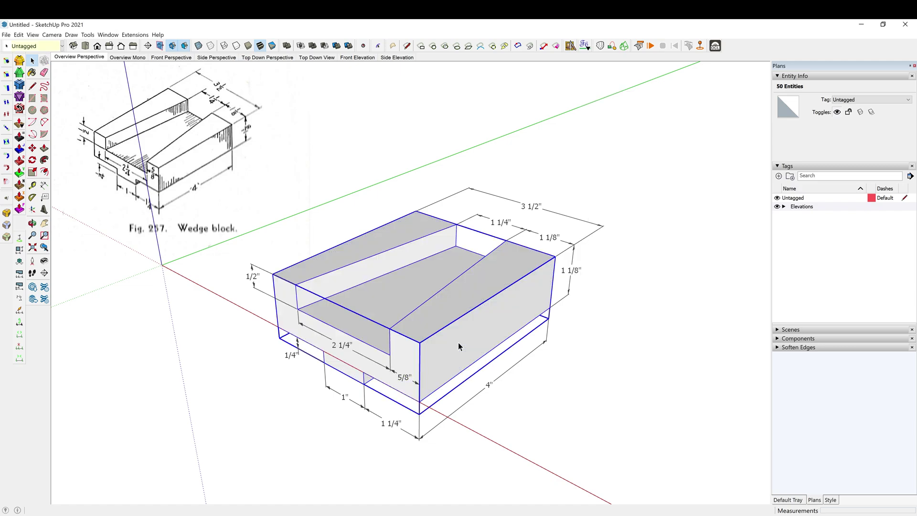
pyautogui.hotkey('ctrl', 't')
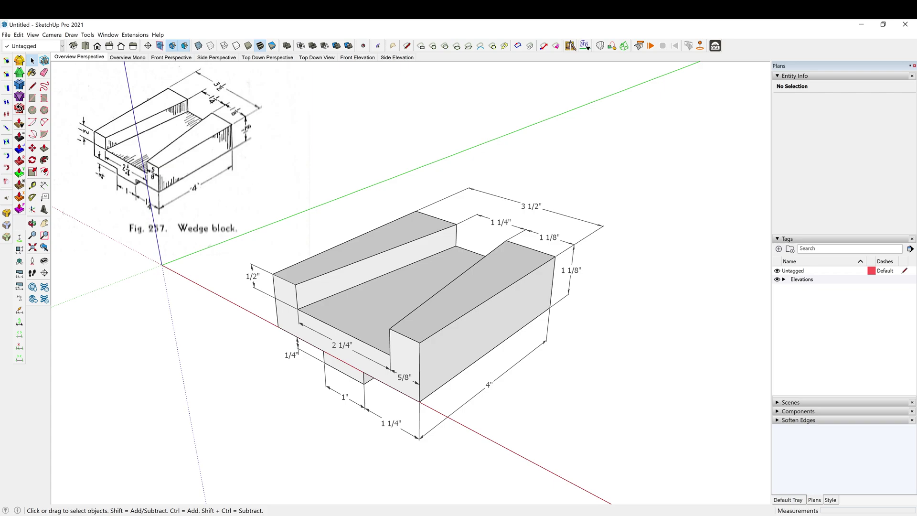